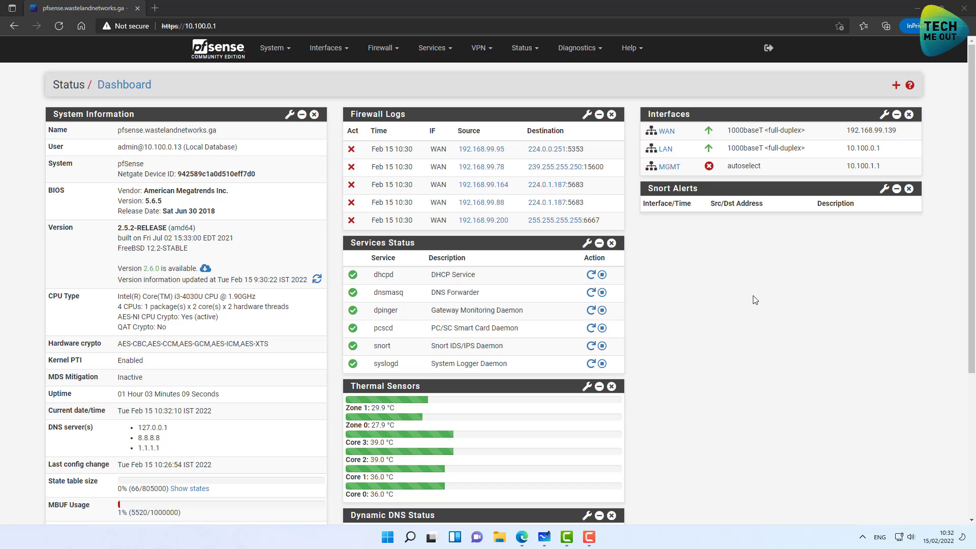
# Switch to Microsoft Whiteboard to show the Netgate, switch and laptop network diagram.
pyautogui.click(545, 538)
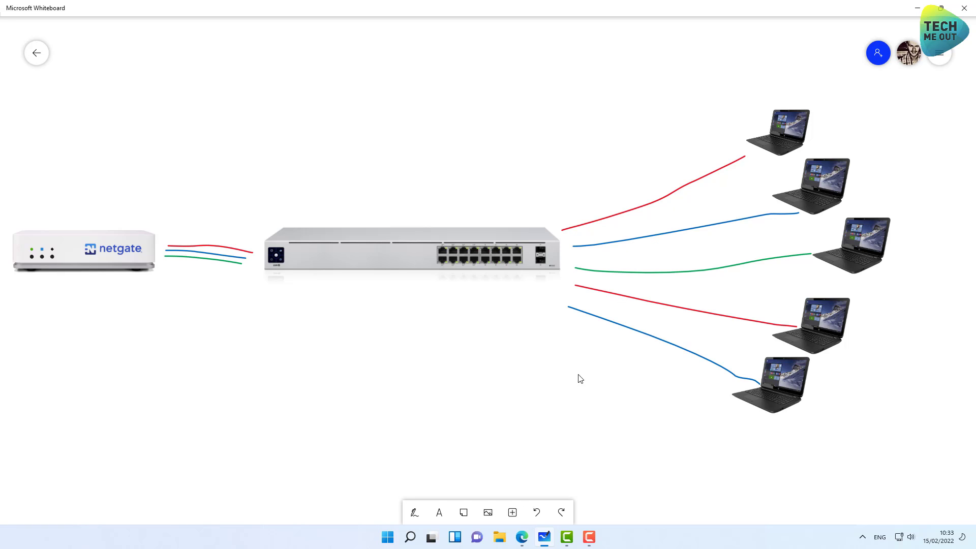
# Return to the pfSense dashboard in the Edge browser.
pyautogui.click(522, 537)
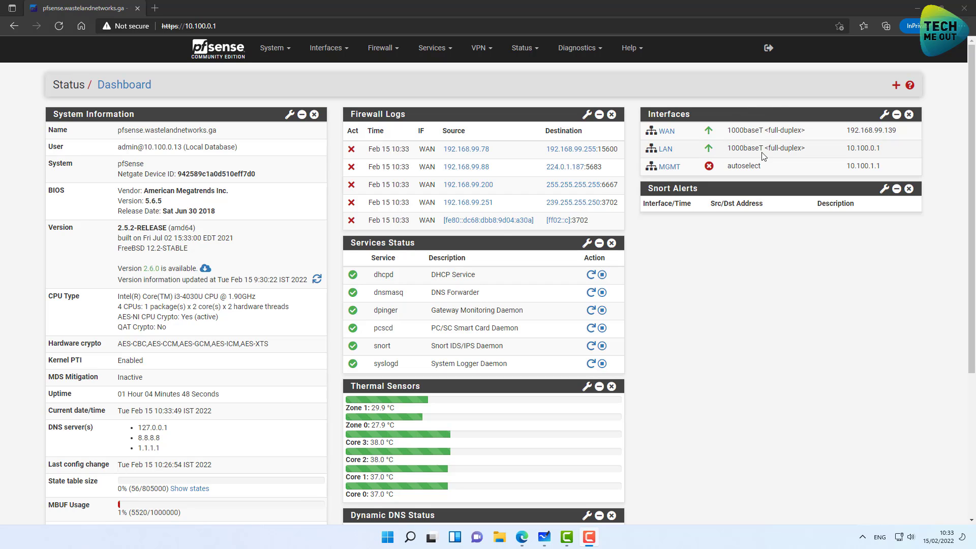
# Add a VLAN with tag 10 on parent igb1 (lan), described 'Servers', and save it.
pyautogui.moveTo(678, 174)
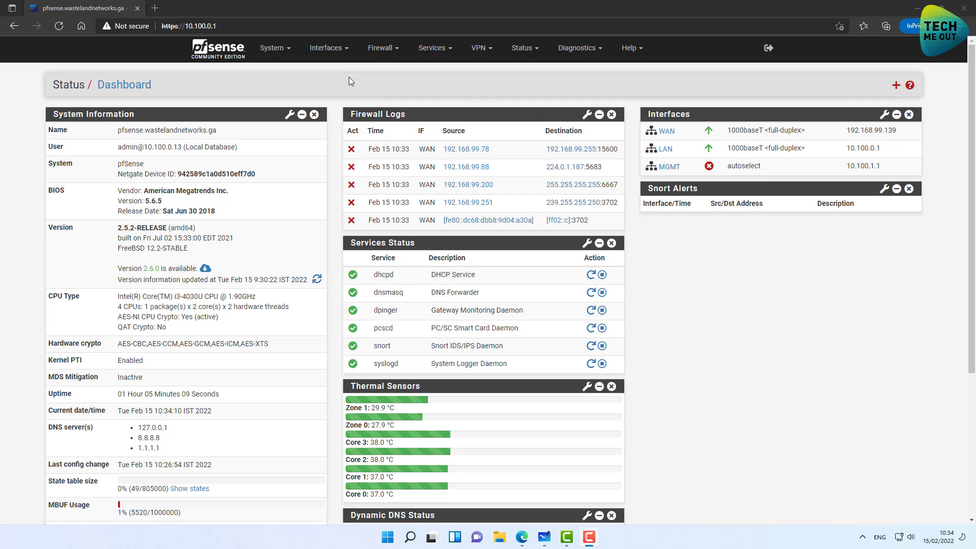
pyautogui.click(326, 51)
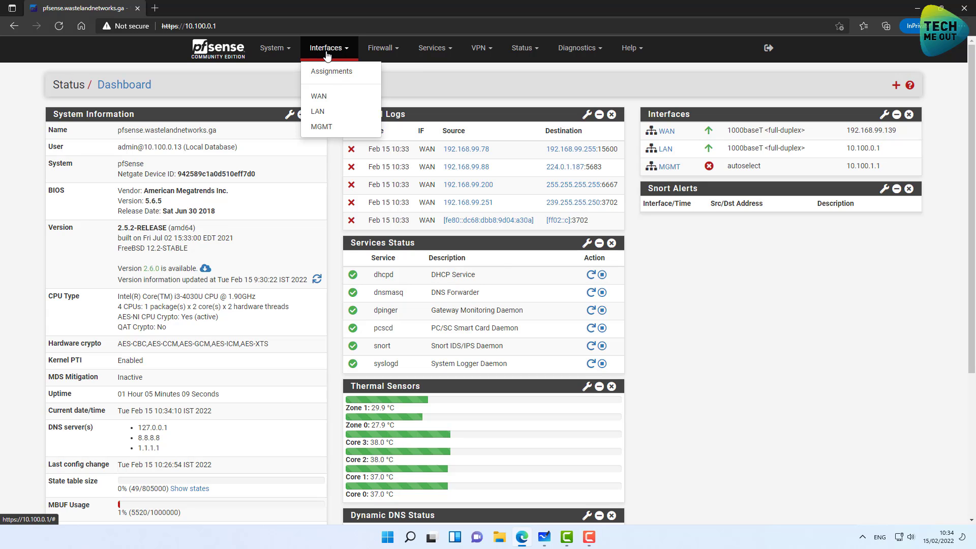
pyautogui.click(328, 76)
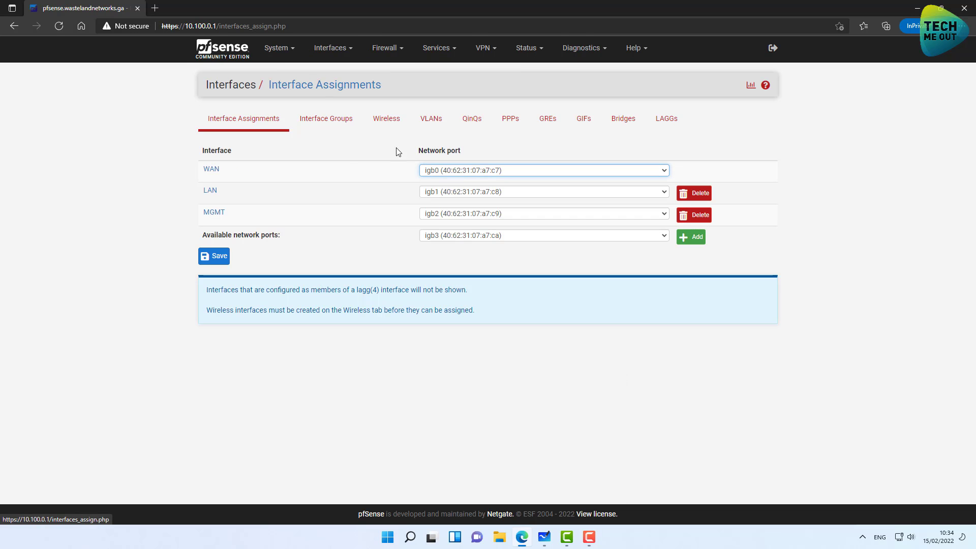
pyautogui.click(432, 125)
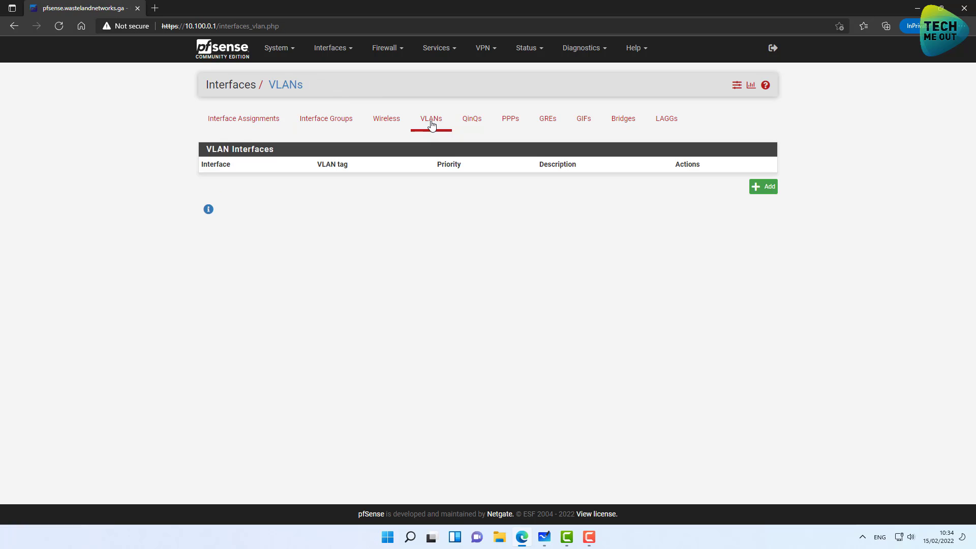
pyautogui.click(764, 186)
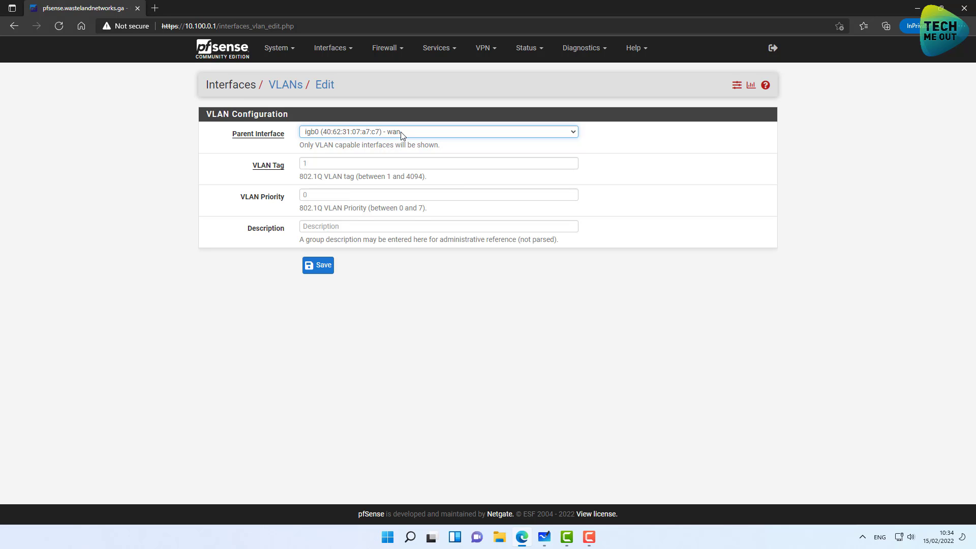
pyautogui.click(401, 132)
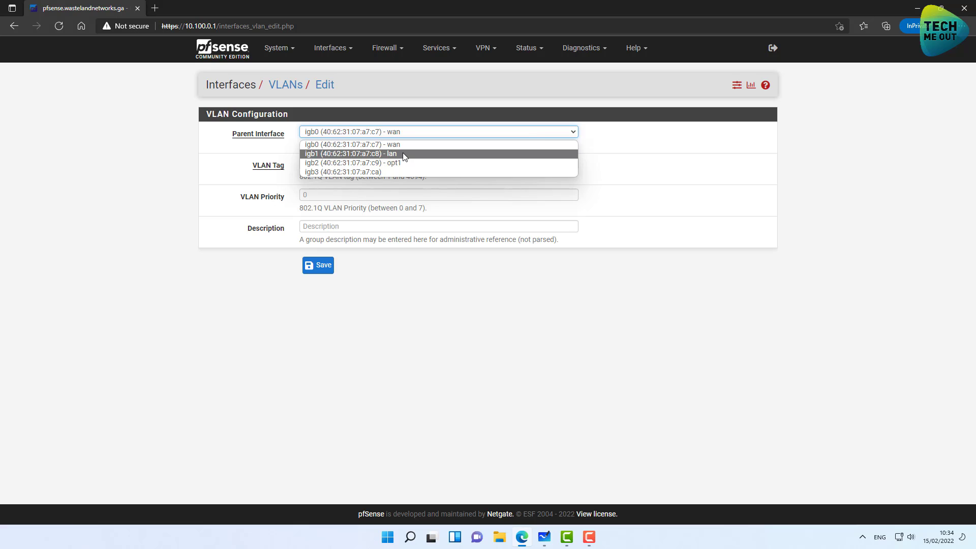
pyautogui.click(404, 154)
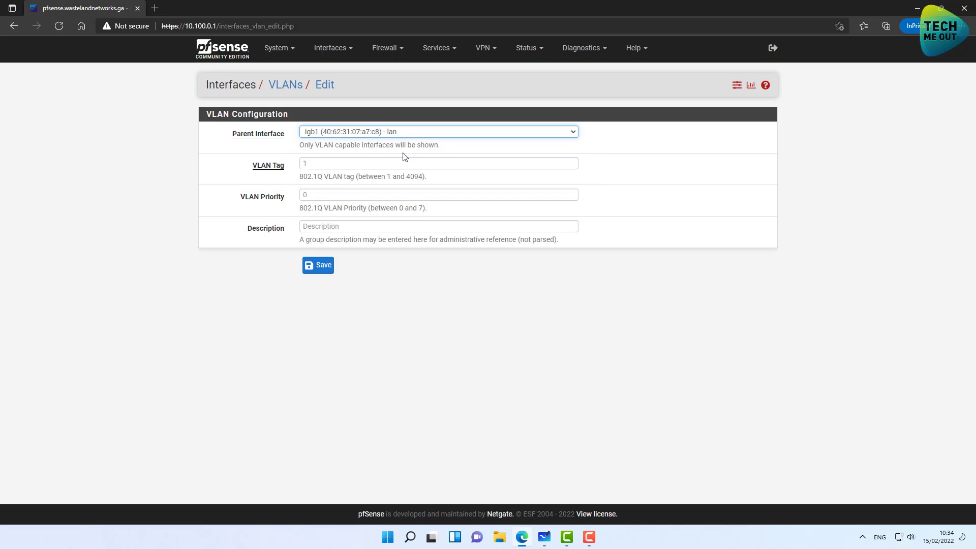
pyautogui.click(327, 159)
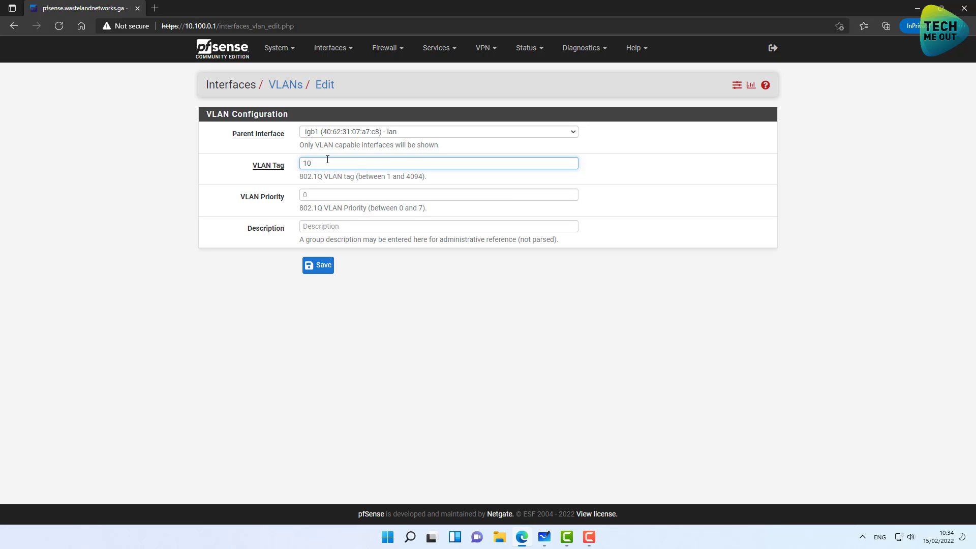
pyautogui.click(326, 226)
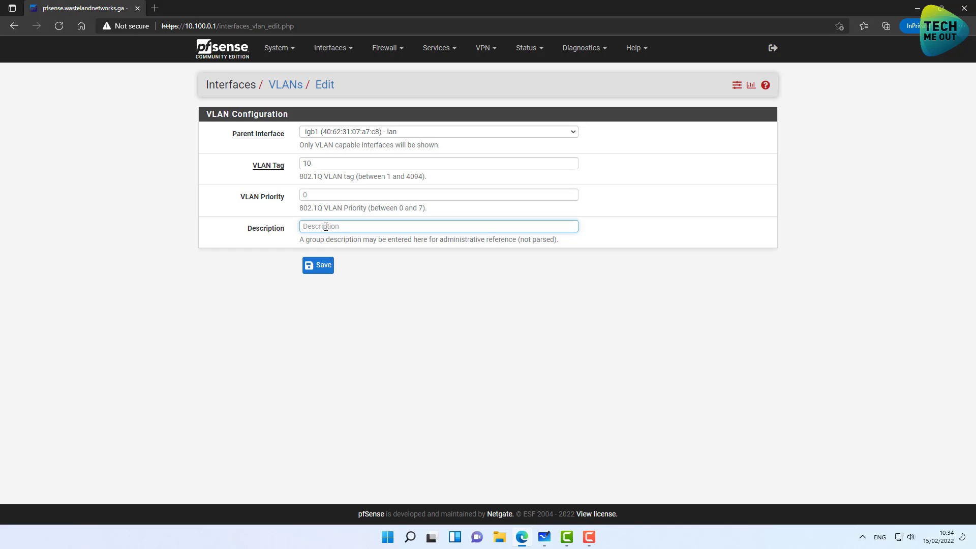
pyautogui.write('Servers')
pyautogui.click(313, 269)
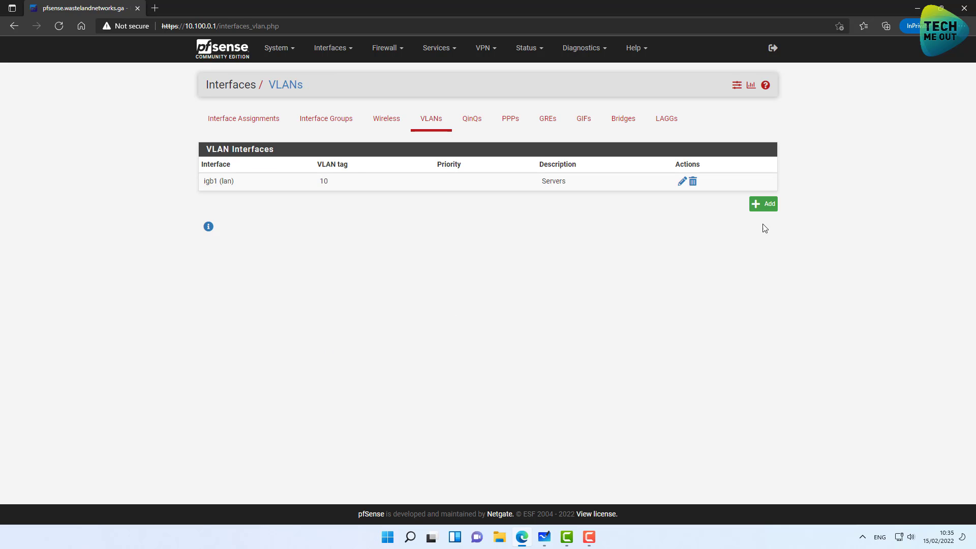
# Add VLAN tag 20 on igb1 (lan) described 'Workstations' and save it.
pyautogui.click(766, 206)
pyautogui.click(363, 133)
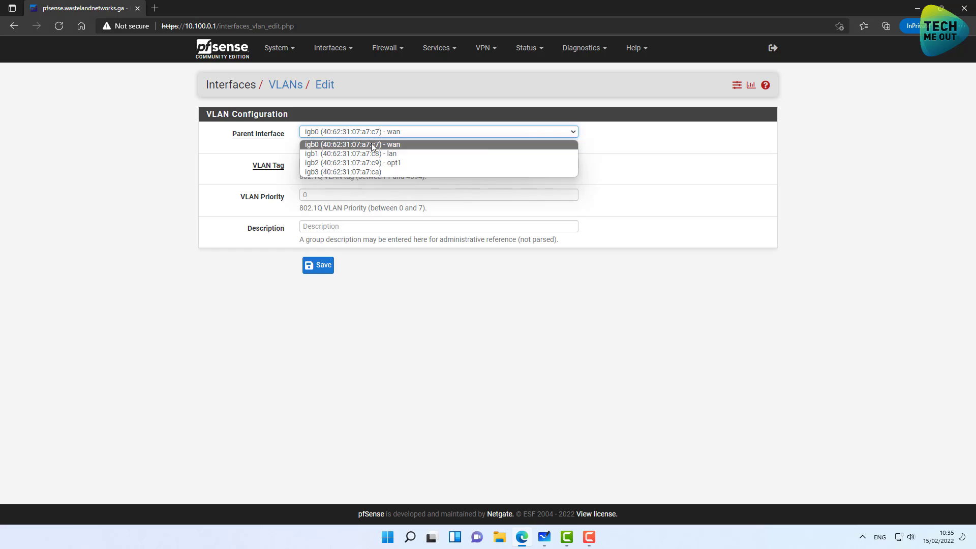
pyautogui.click(371, 151)
pyautogui.click(362, 163)
pyautogui.write('20')
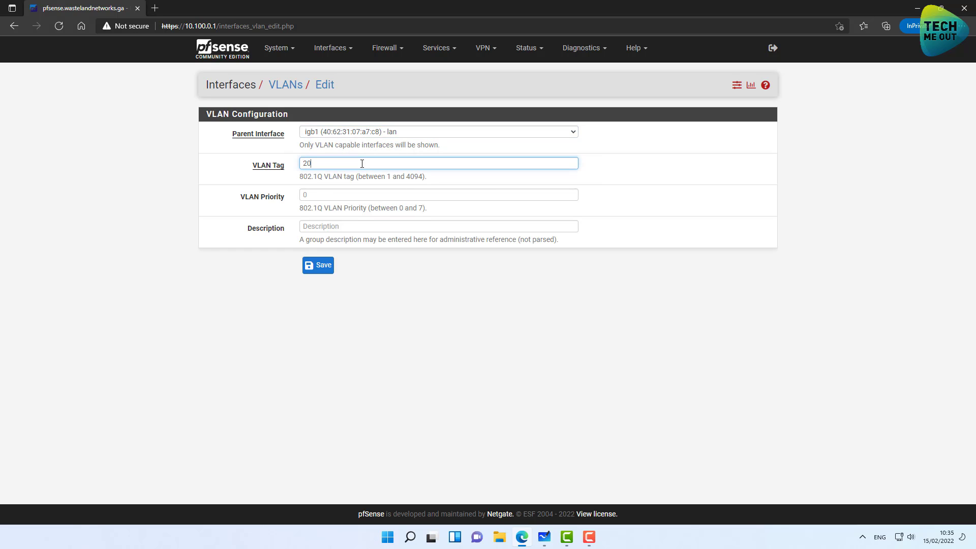
pyautogui.click(344, 225)
pyautogui.write('Wor')
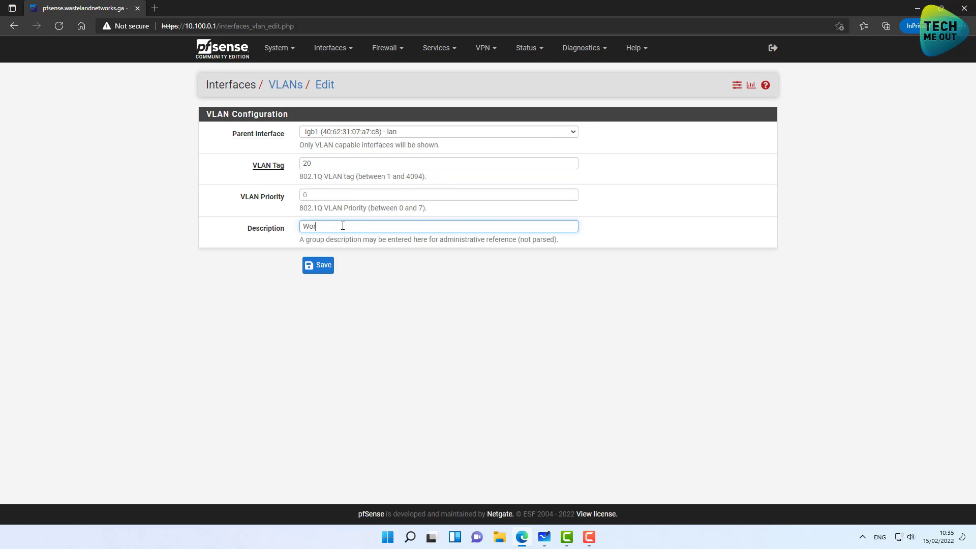
pyautogui.write('kstations')
pyautogui.click(318, 265)
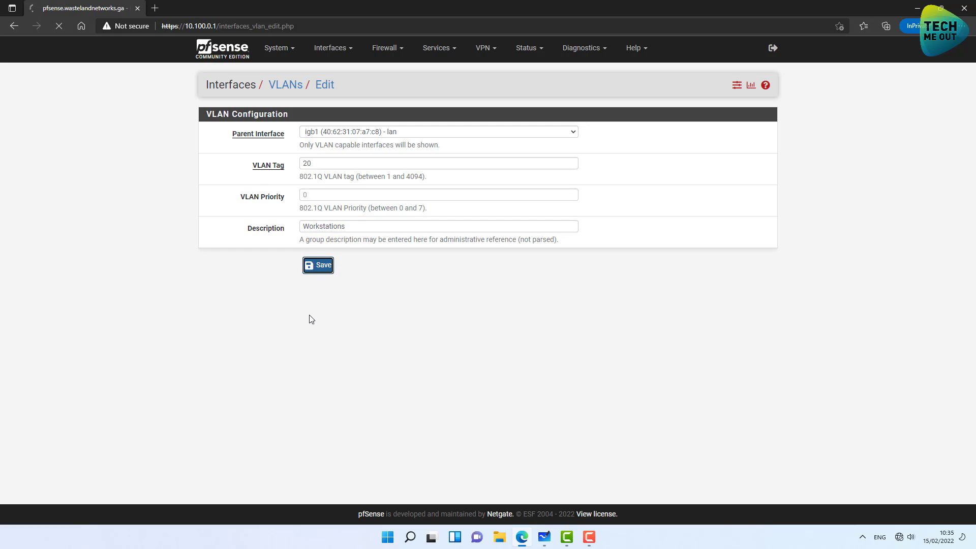
# Add VLAN tag 30 described 'IOT', save it, then go to Interface Assignments.
pyautogui.click(764, 221)
pyautogui.click(326, 164)
pyautogui.write('30')
pyautogui.click(328, 227)
pyautogui.write('IOT')
pyautogui.click(318, 265)
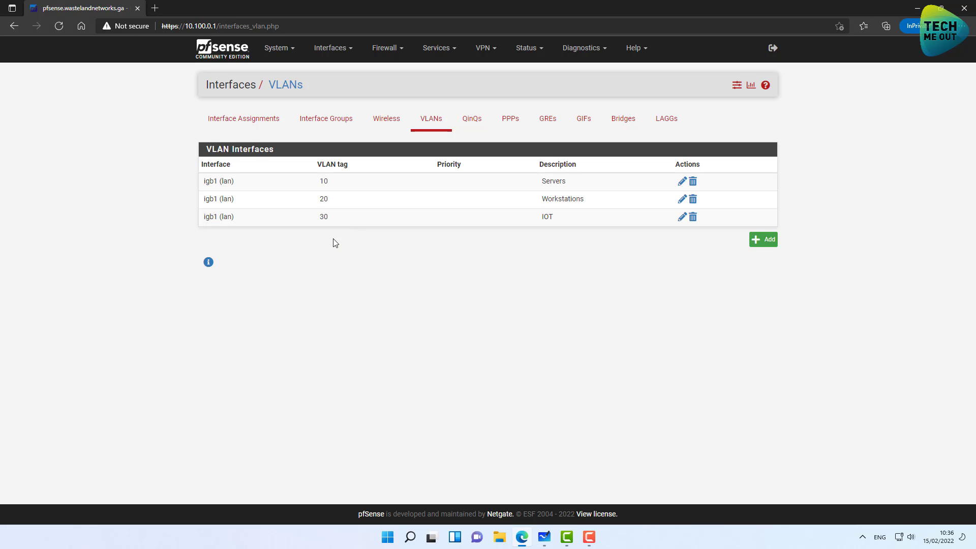
pyautogui.click(257, 124)
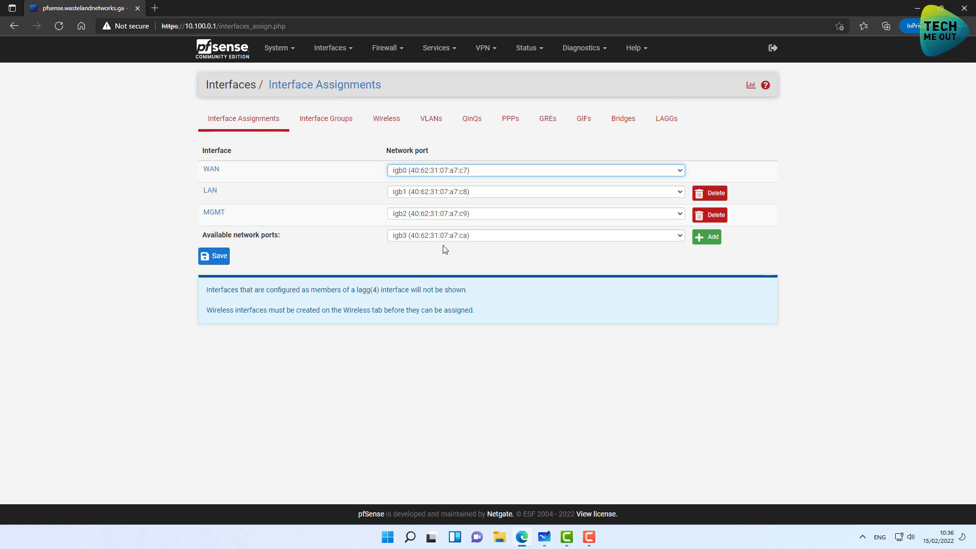
# Add the VLAN 10, 20 and 30 ports as new interfaces OPT2–OPT4 and save.
pyautogui.click(471, 236)
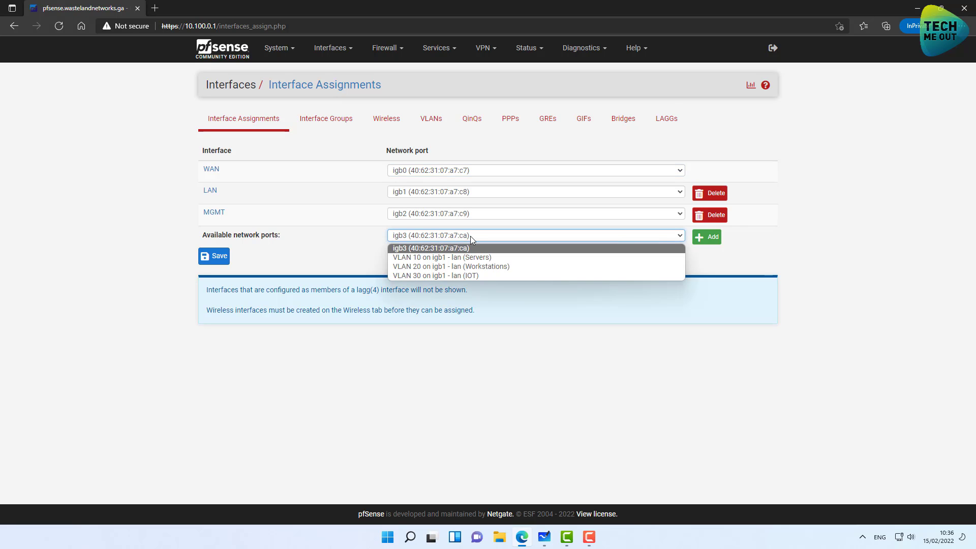
pyautogui.click(429, 258)
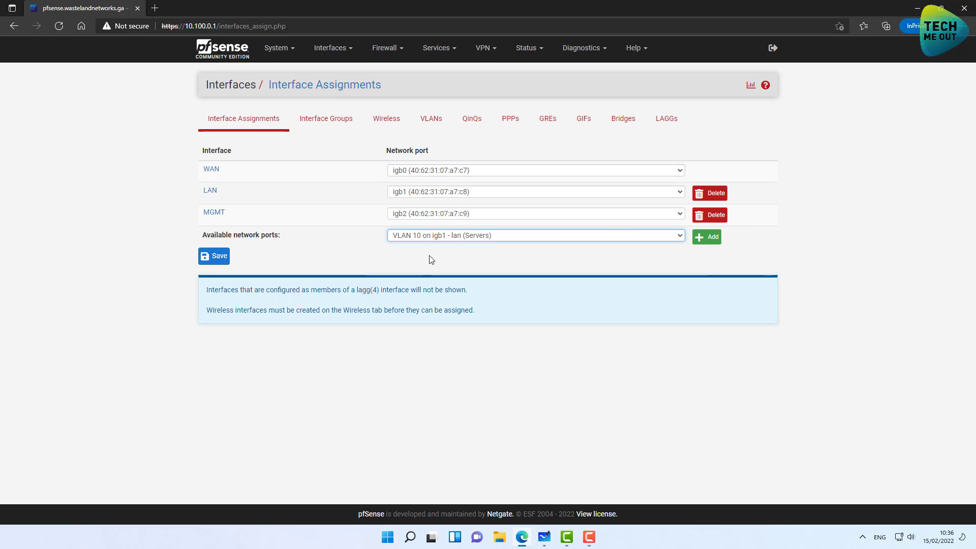
pyautogui.click(707, 237)
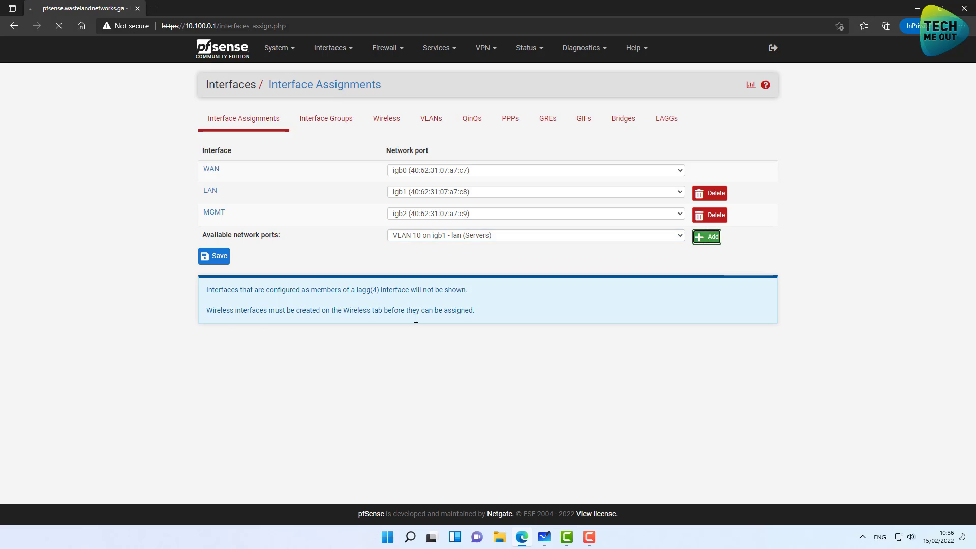
pyautogui.click(418, 297)
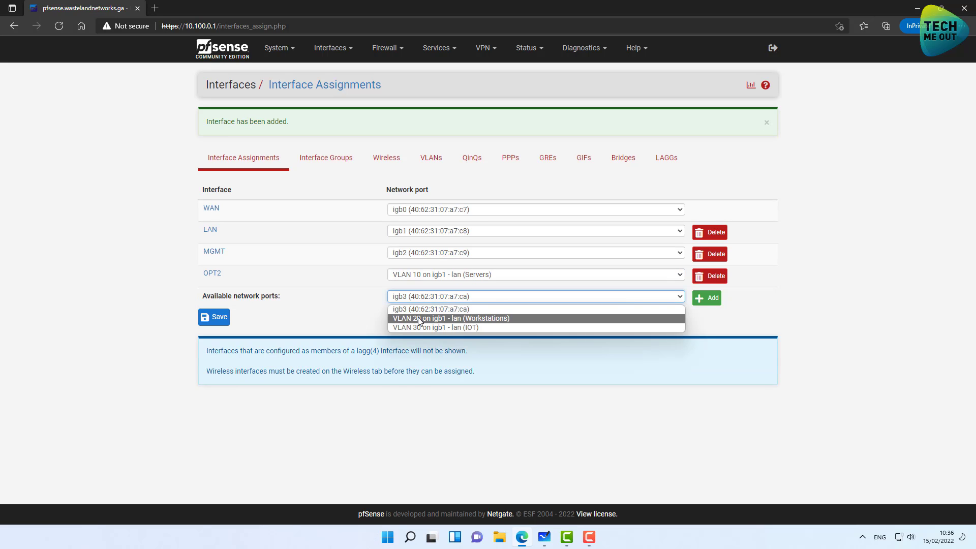
pyautogui.click(418, 317)
pyautogui.click(702, 304)
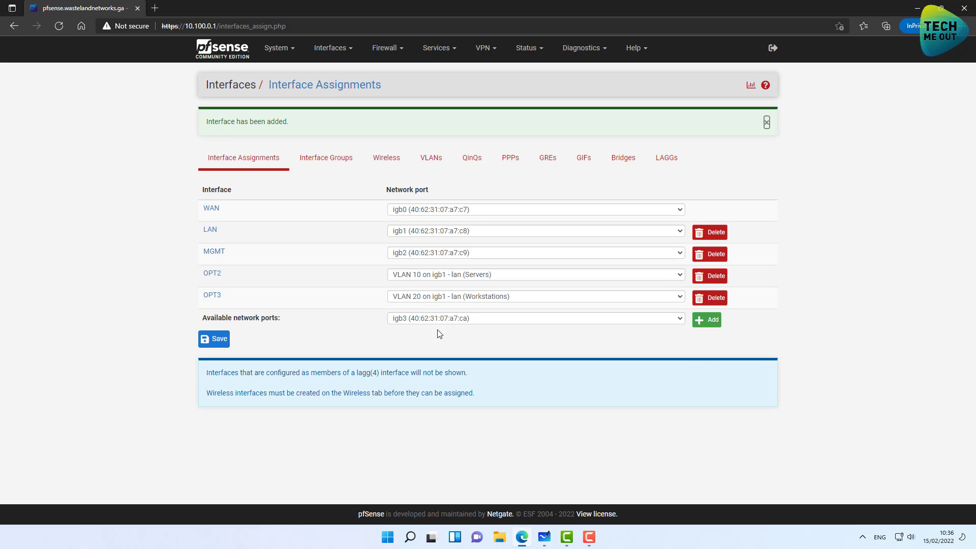
pyautogui.click(426, 320)
pyautogui.click(425, 340)
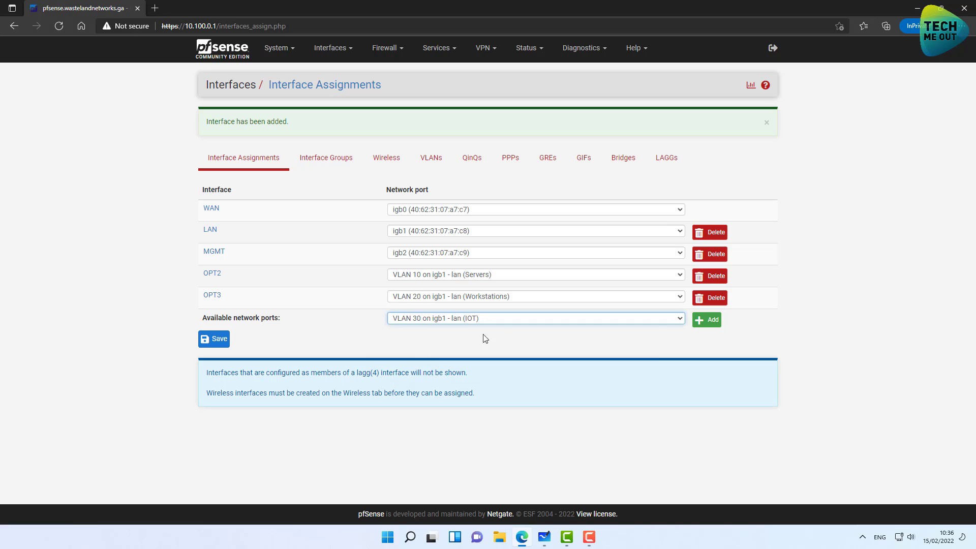
pyautogui.click(707, 320)
pyautogui.click(215, 364)
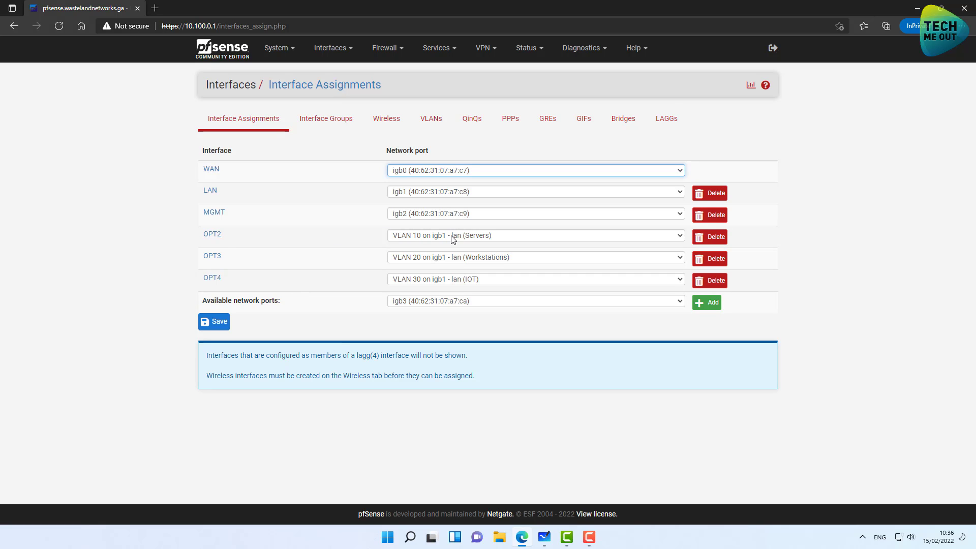
# Enable OPT2, name it 'Servers' and set its IPv4 type to Static IPv4.
pyautogui.click(212, 237)
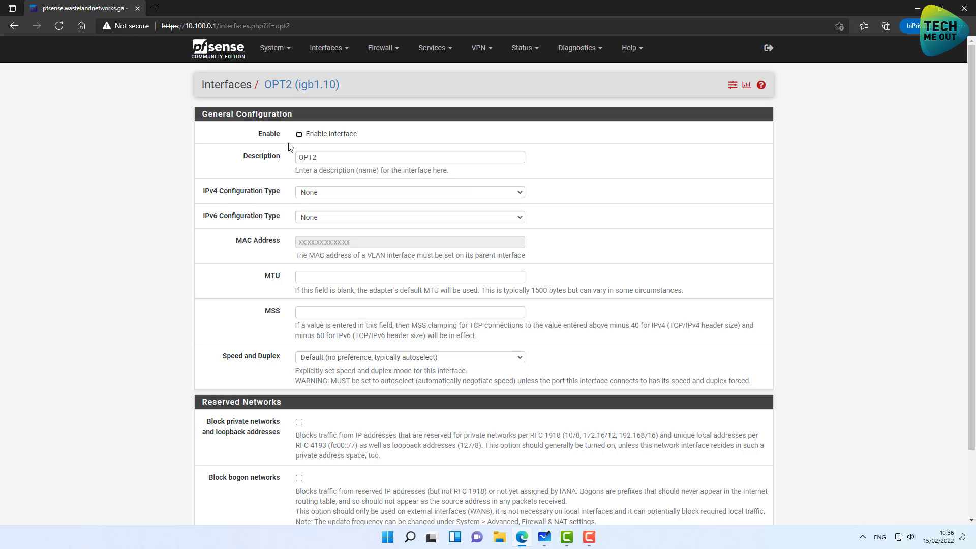
pyautogui.click(299, 136)
pyautogui.press('Tab')
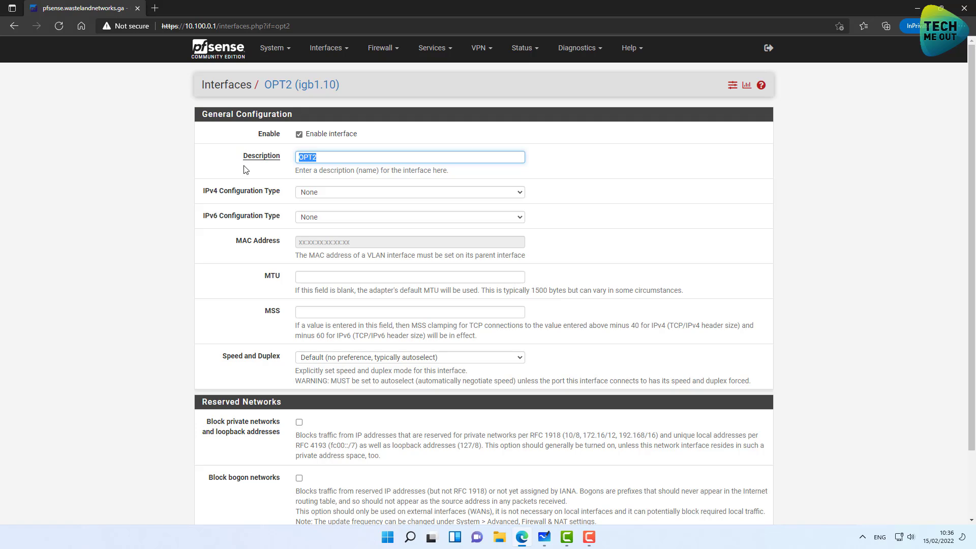
pyautogui.write('Servers')
pyautogui.click(365, 193)
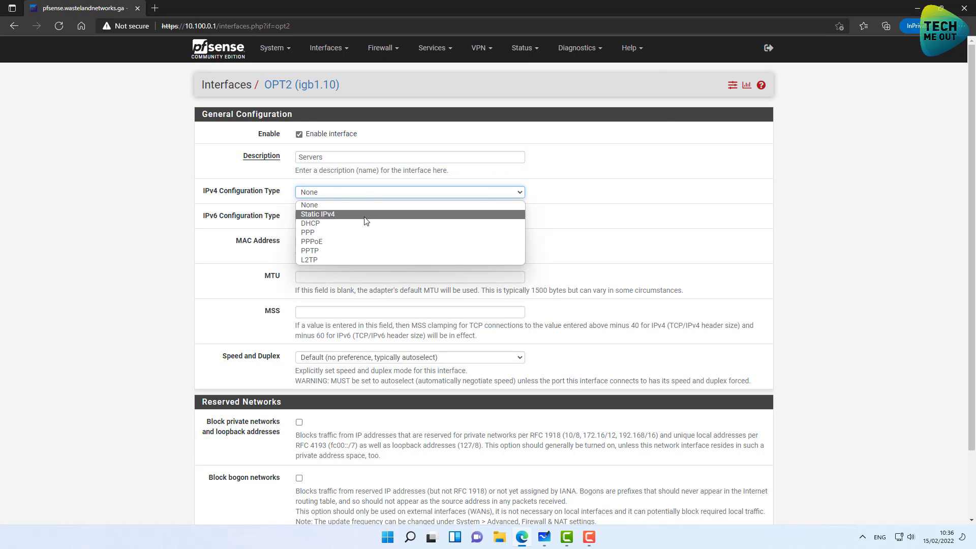
pyautogui.click(366, 215)
# Give Servers the address 172.16.10.1/24, then save and apply the changes.
pyautogui.scroll(-3, 189, 326)
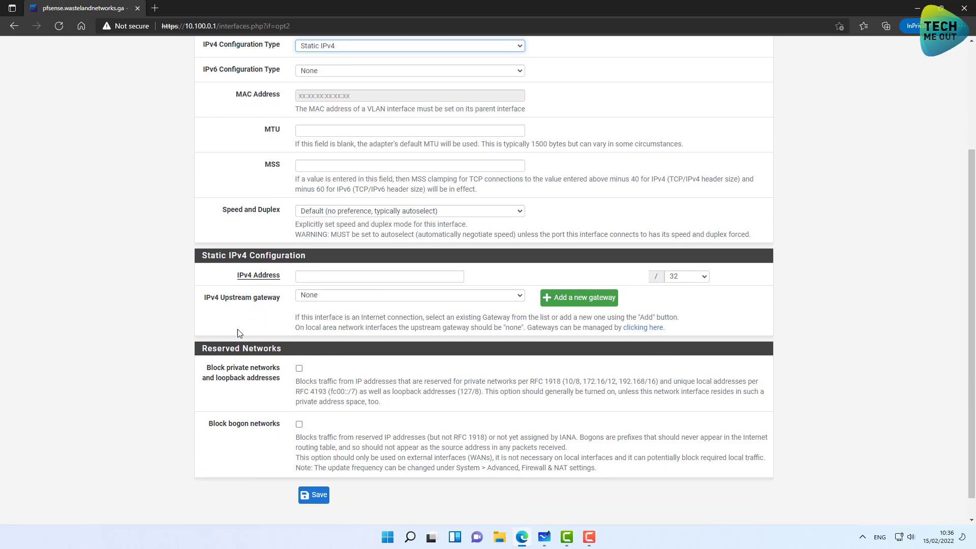
pyautogui.click(335, 279)
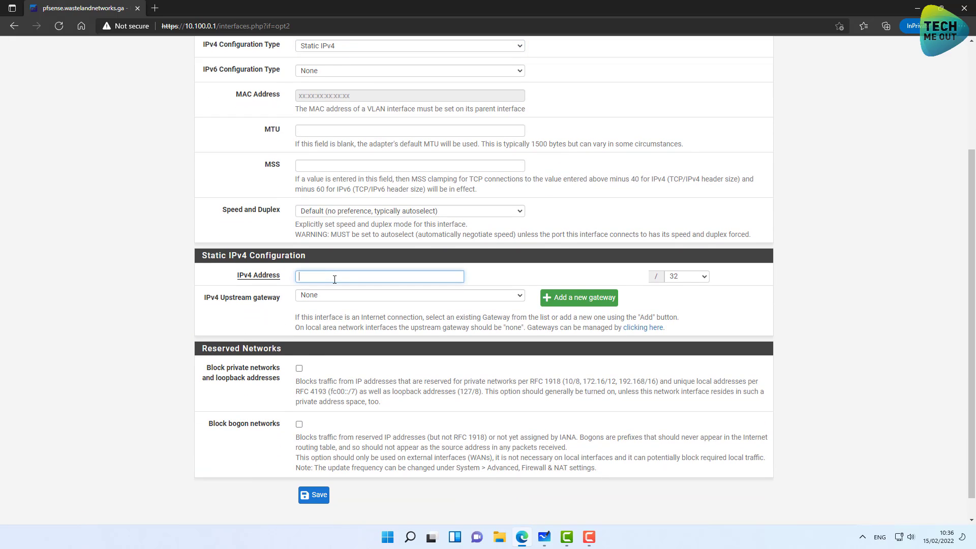
pyautogui.write('172.16')
pyautogui.write('.10.1')
pyautogui.click(672, 276)
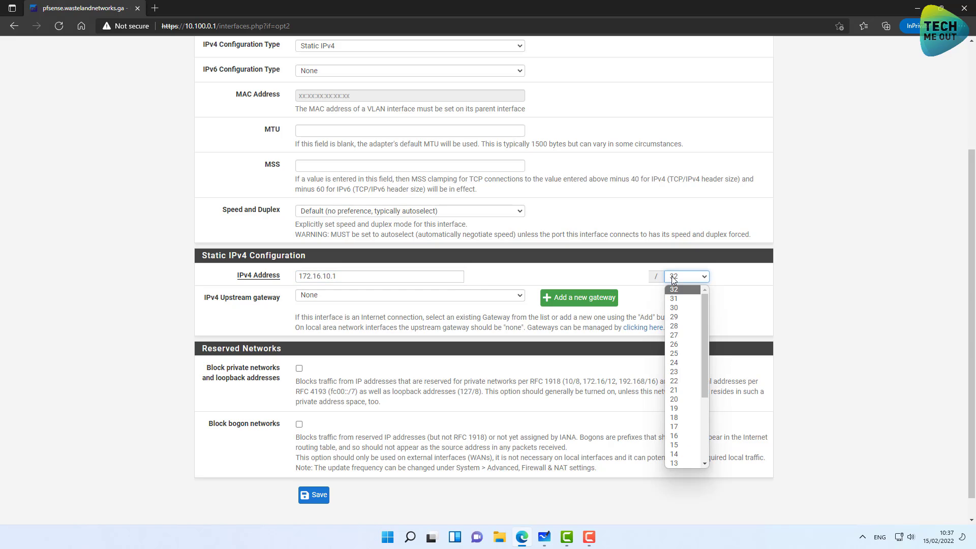
pyautogui.click(675, 363)
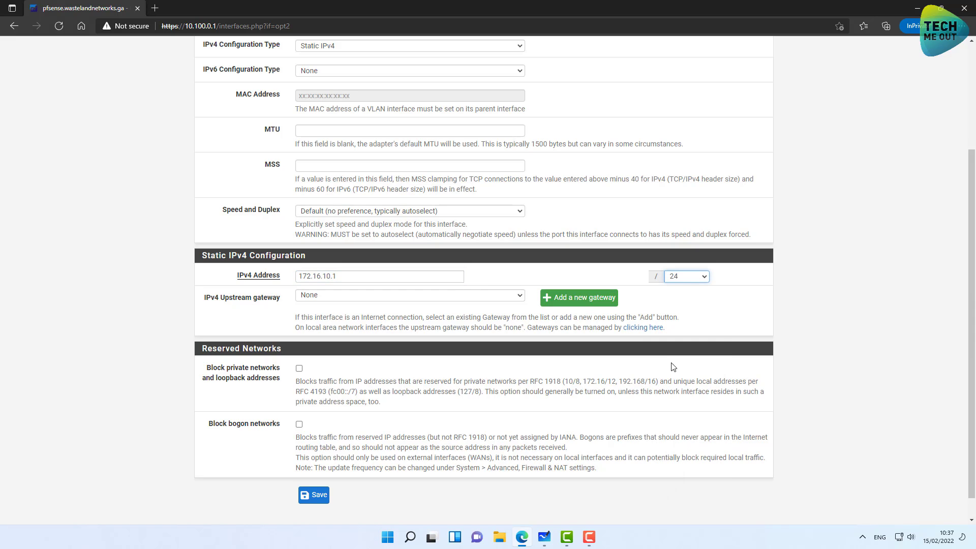
pyautogui.click(316, 497)
pyautogui.click(739, 128)
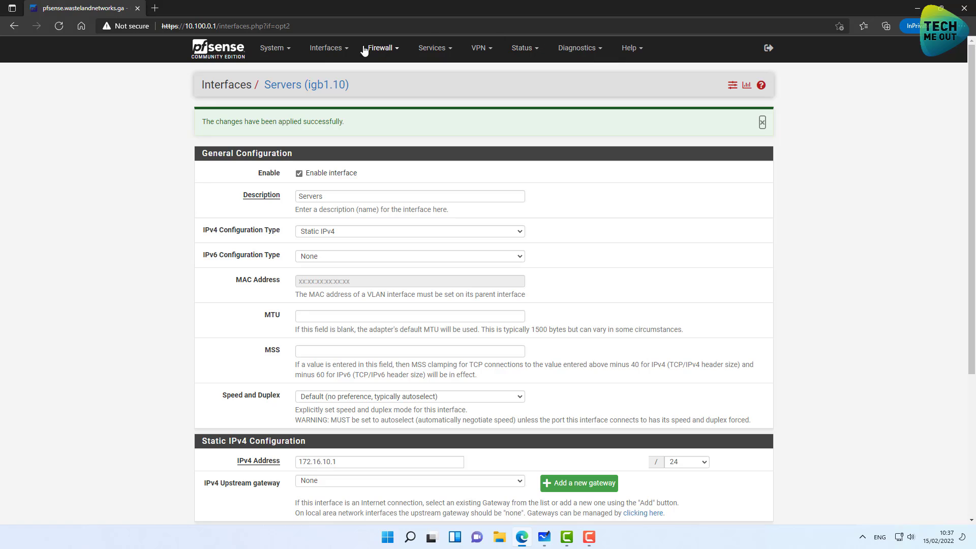
pyautogui.click(329, 51)
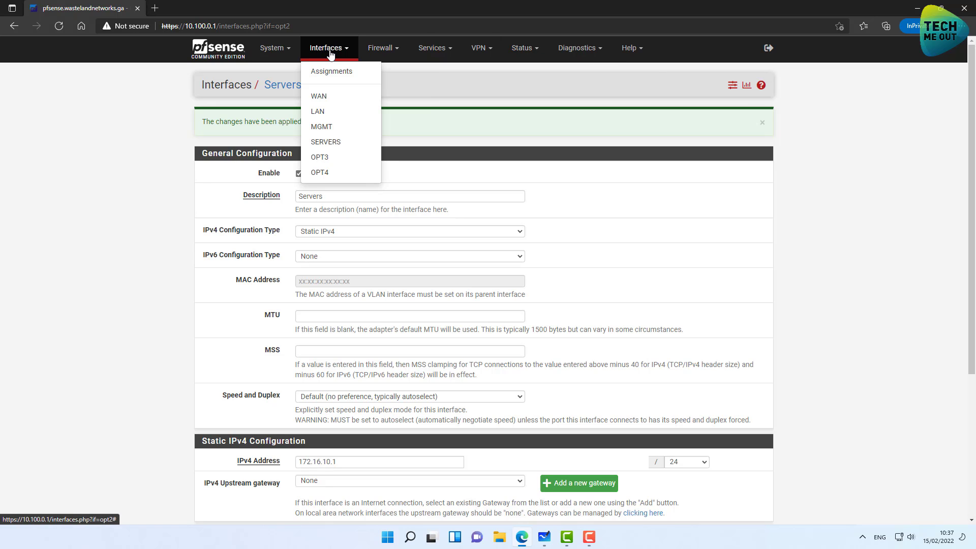
# Rename OPT3 to 'Workstations' and set its IPv4 type to Static IPv4.
pyautogui.click(328, 160)
pyautogui.click(308, 136)
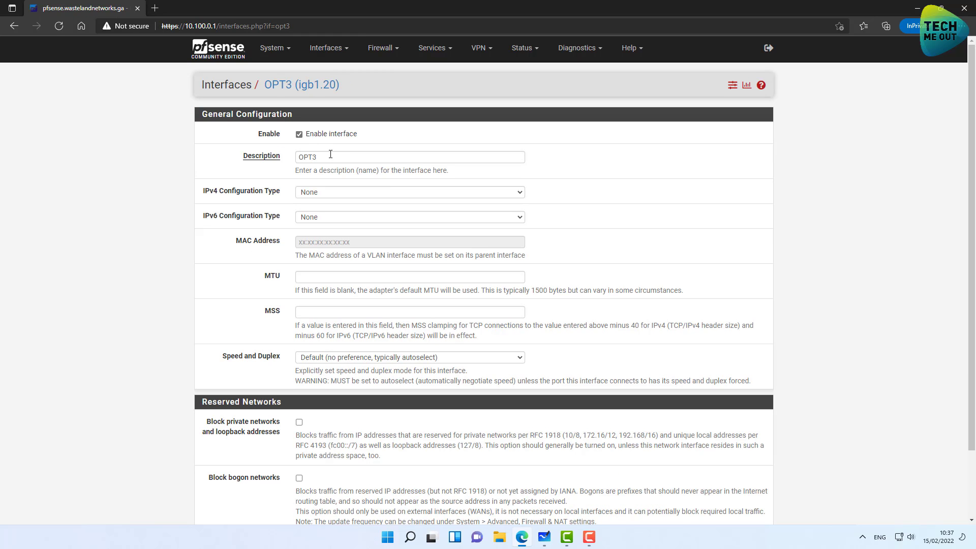
pyautogui.moveTo(340, 157); pyautogui.dragTo(280, 165)
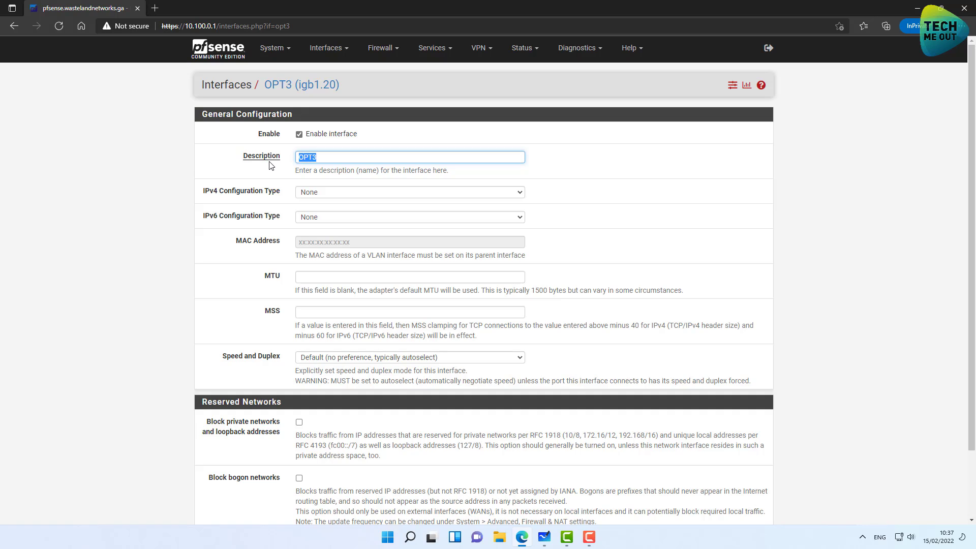
pyautogui.write('Workstations')
pyautogui.click(314, 198)
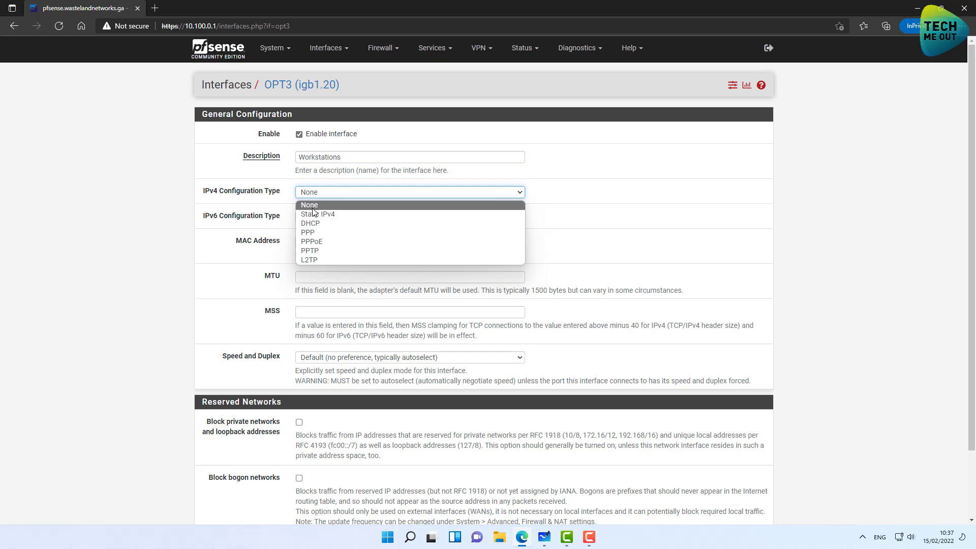
pyautogui.click(310, 212)
# Give Workstations the address 172.16.20.1/24, then save and apply the changes.
pyautogui.scroll(-2, 127, 265)
pyautogui.click(308, 348)
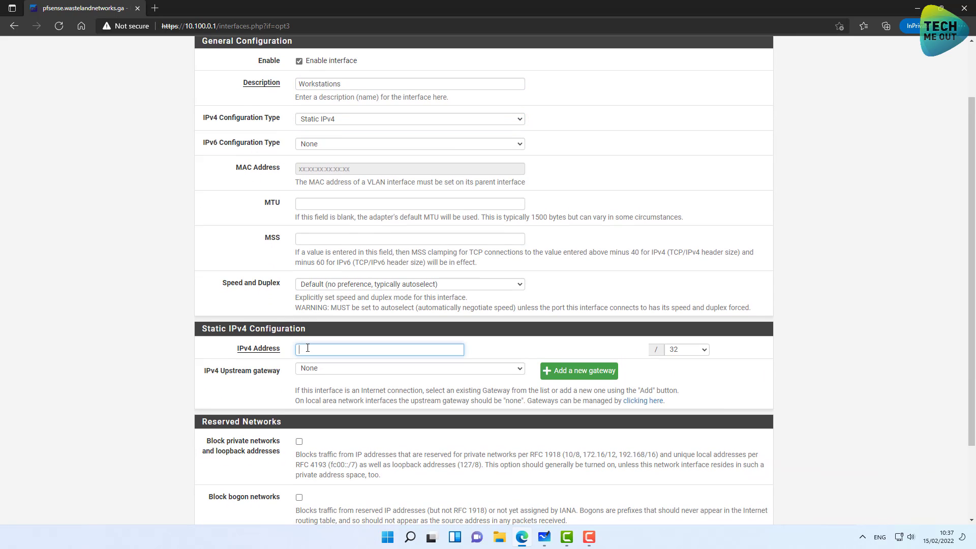
pyautogui.write('172.16.20.1')
pyautogui.click(680, 351)
pyautogui.scroll(-1, 679, 310)
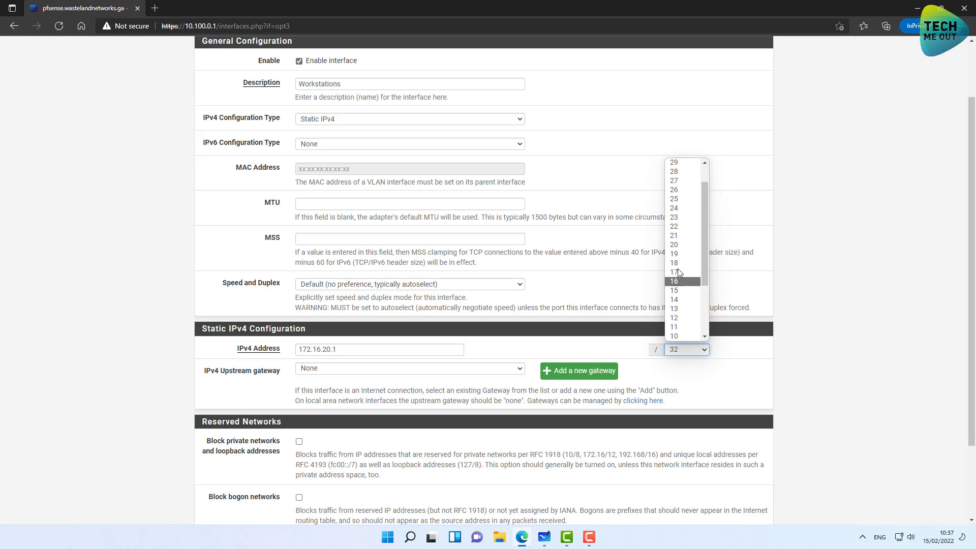
pyautogui.click(678, 207)
pyautogui.scroll(-2, 129, 414)
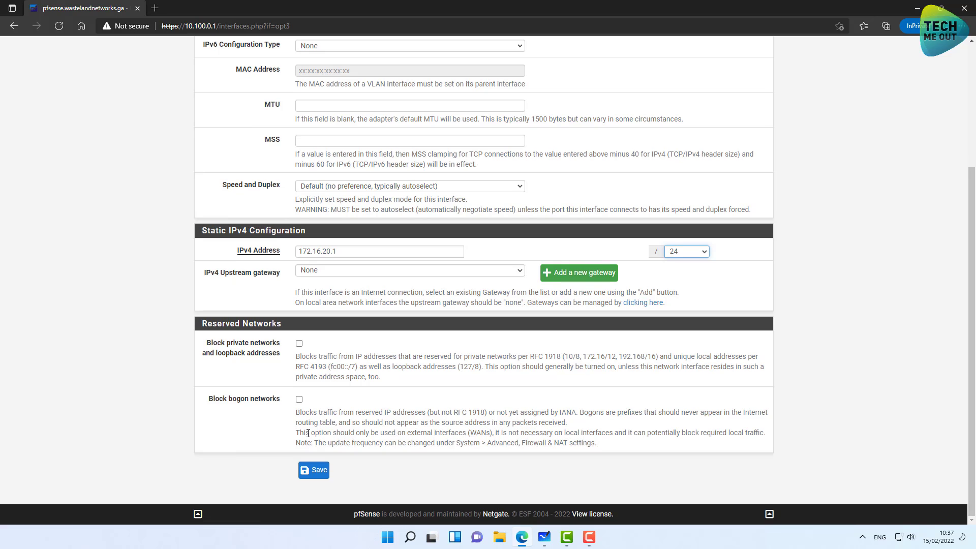
pyautogui.click(315, 471)
pyautogui.click(734, 124)
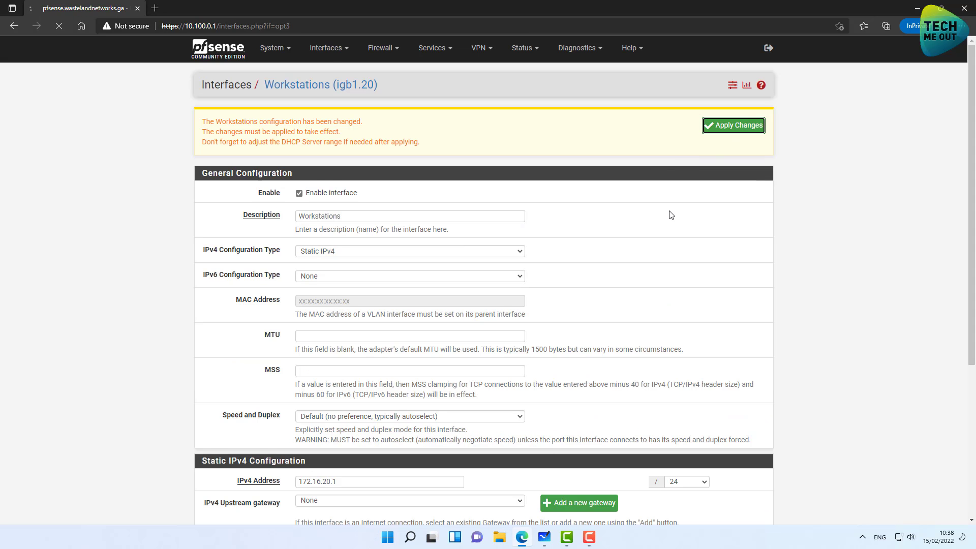
# Rename OPT4 to 'IOT' and set its IPv4 type to Static IPv4.
pyautogui.click(328, 50)
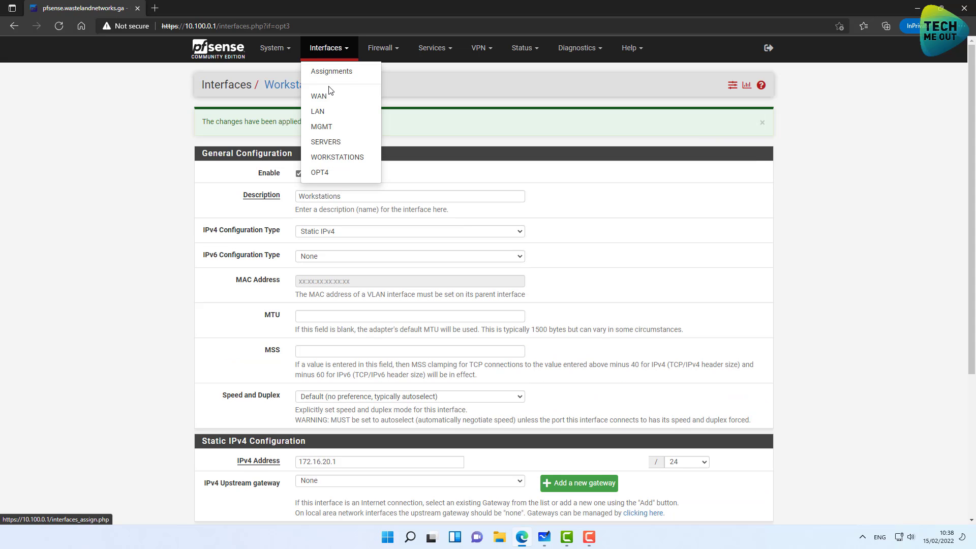
pyautogui.click(329, 178)
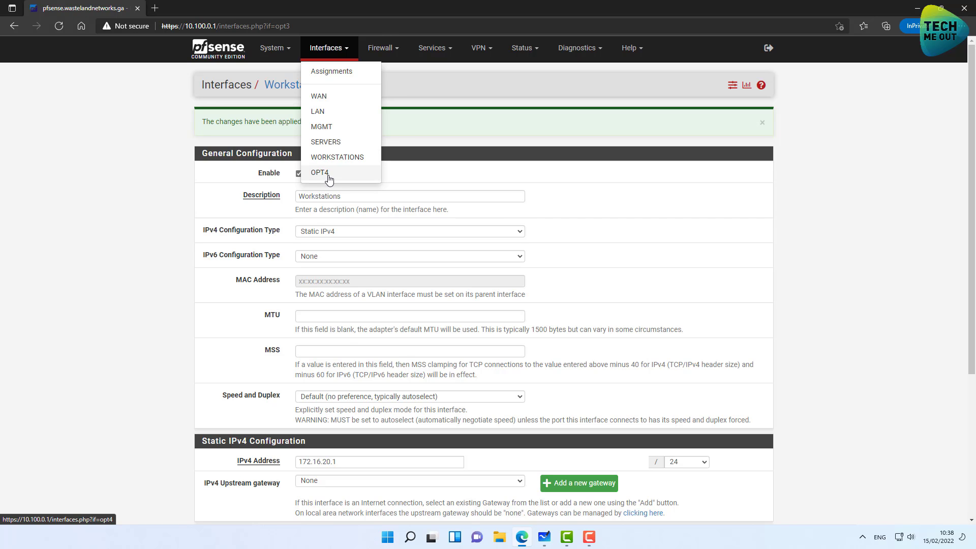
pyautogui.click(308, 138)
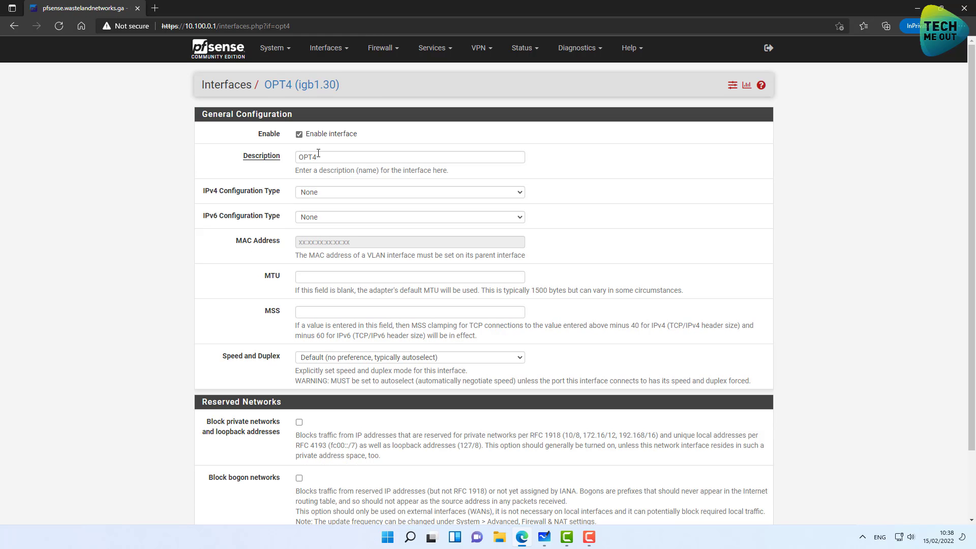
pyautogui.moveTo(320, 158); pyautogui.dragTo(182, 176)
pyautogui.write('IOT')
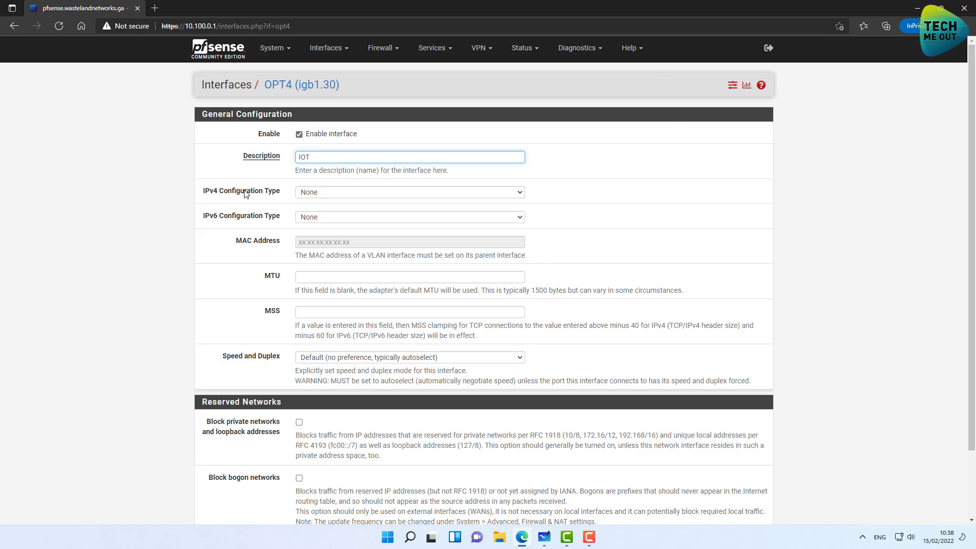
pyautogui.click(310, 196)
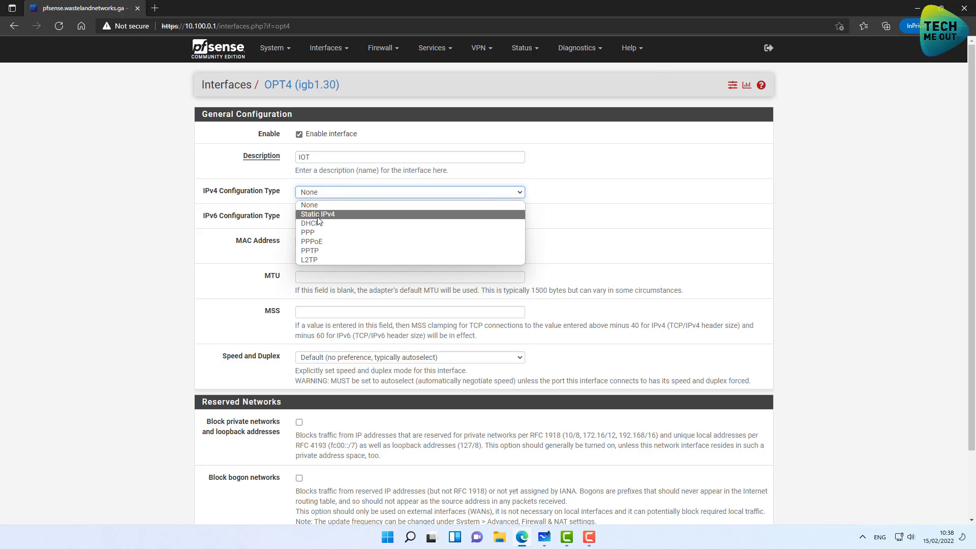
pyautogui.click(318, 214)
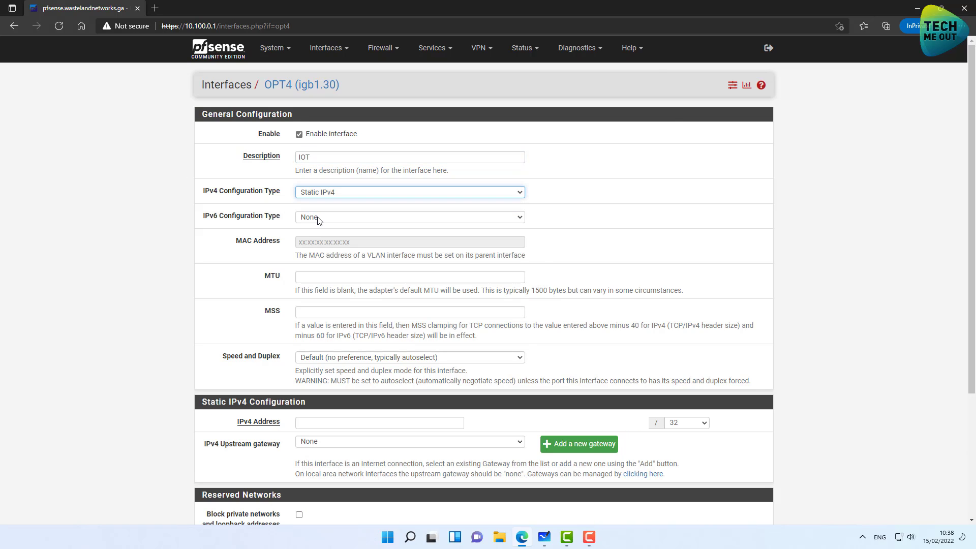
# Enter IPv4 address 172.16.30.1 with a /14 prefix and try saving.
pyautogui.click(305, 425)
pyautogui.write('172.16')
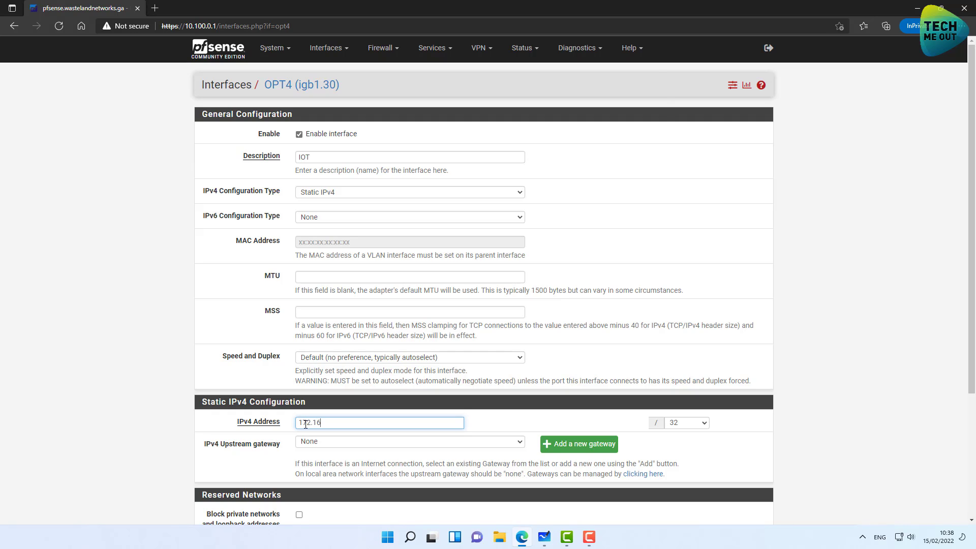
pyautogui.write('.30.1')
pyautogui.click(698, 424)
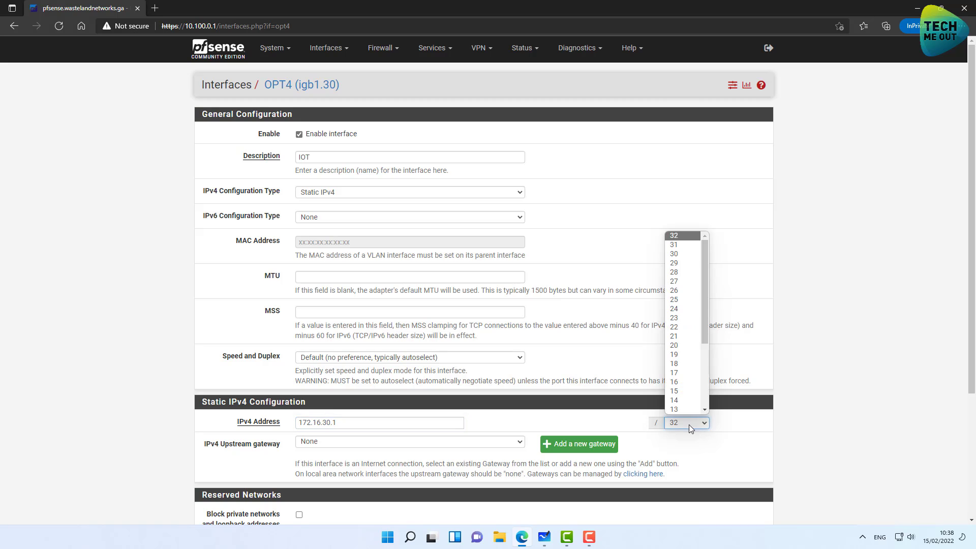
pyautogui.click(684, 400)
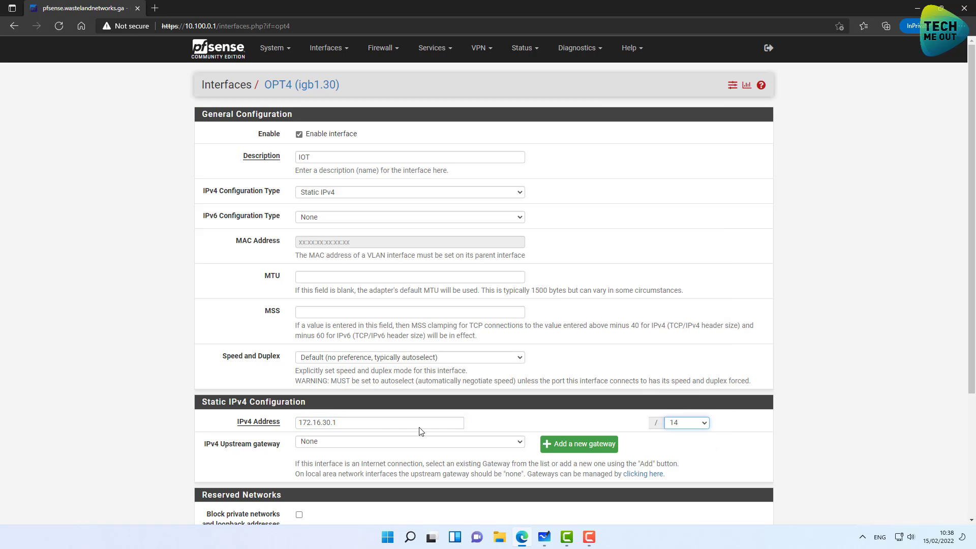
pyautogui.scroll(-2, 188, 356)
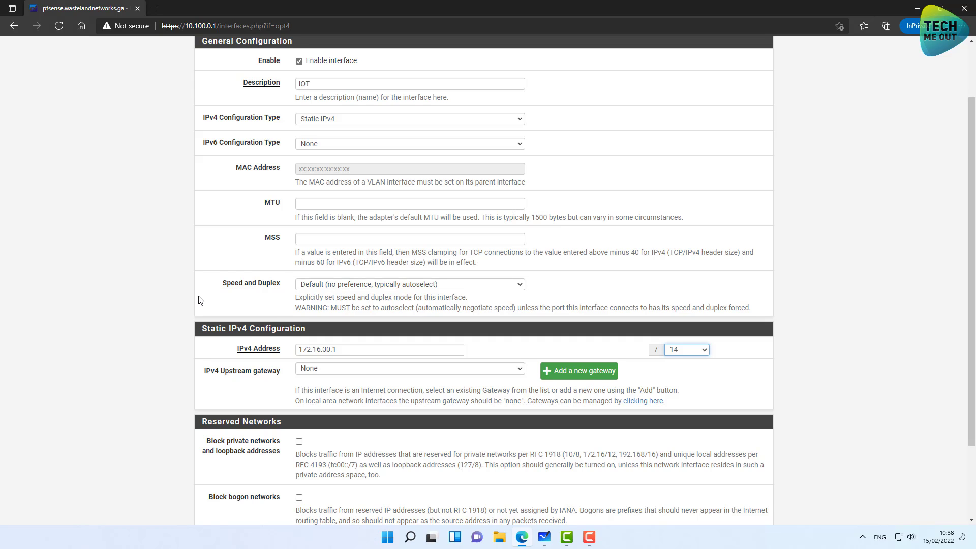
pyautogui.scroll(-3, 188, 299)
pyautogui.click(318, 469)
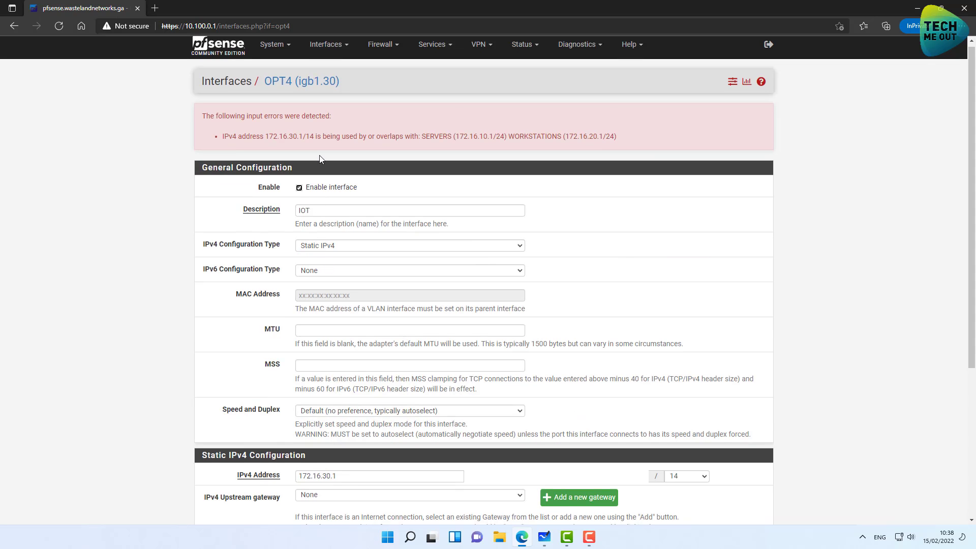
# Correct the IOT prefix to /24 after the overlap error, save and apply.
pyautogui.scroll(-5, 458, 305)
pyautogui.click(684, 260)
pyautogui.click(676, 347)
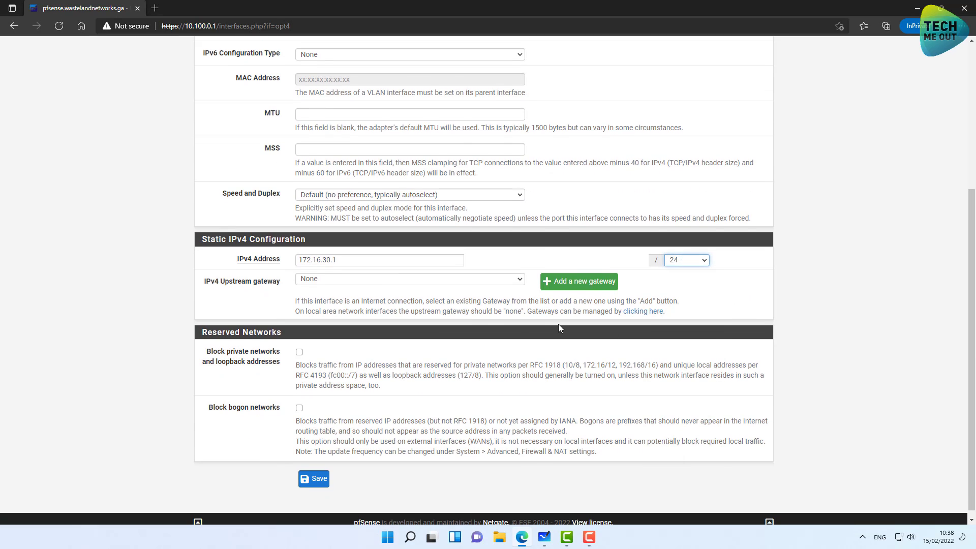
pyautogui.click(315, 483)
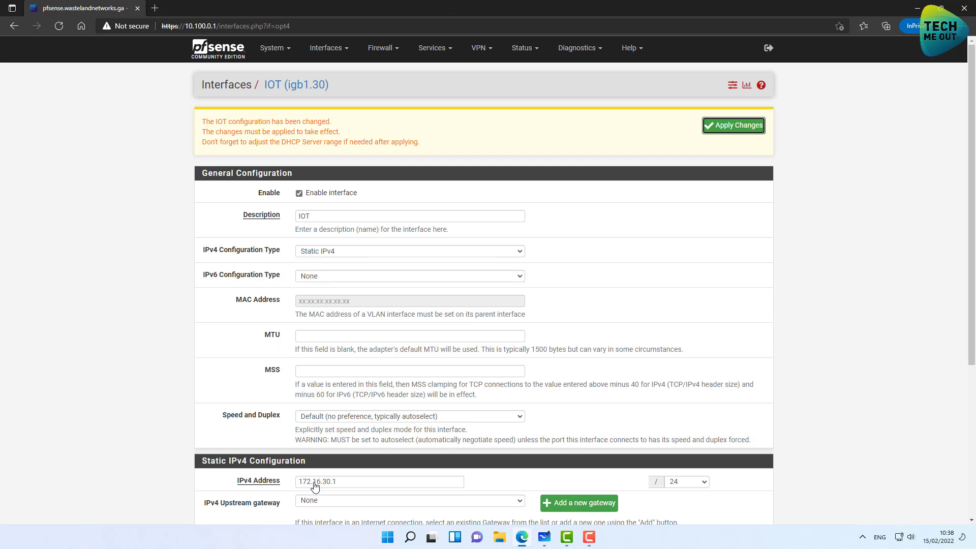
pyautogui.click(740, 131)
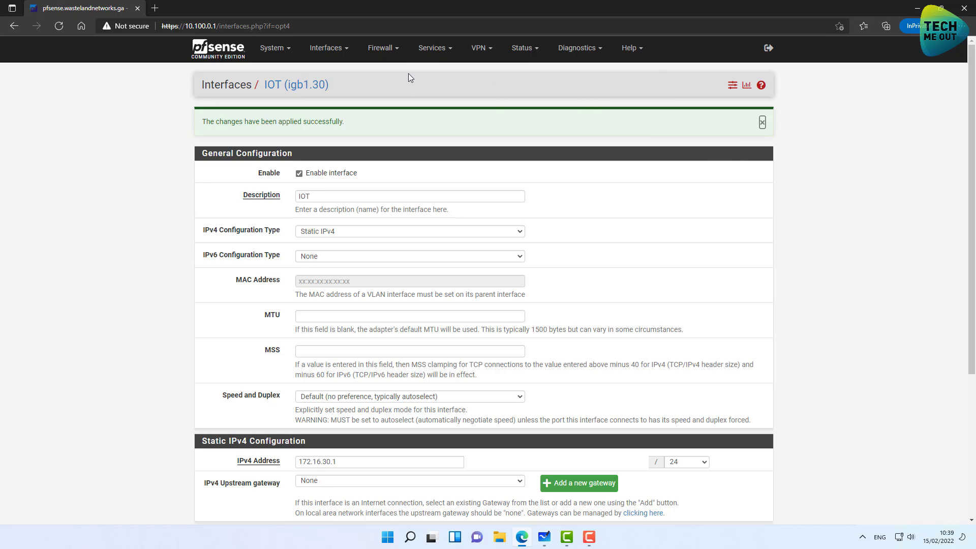
# Enable the SERVERS DHCP server with range 172.16.10.100 to 172.16.10.200.
pyautogui.click(433, 48)
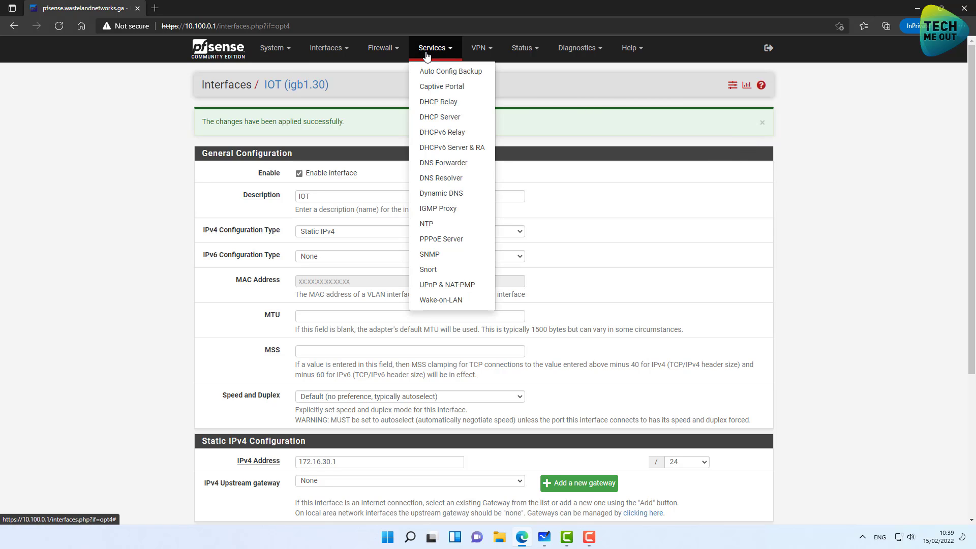
pyautogui.click(426, 118)
pyautogui.click(296, 120)
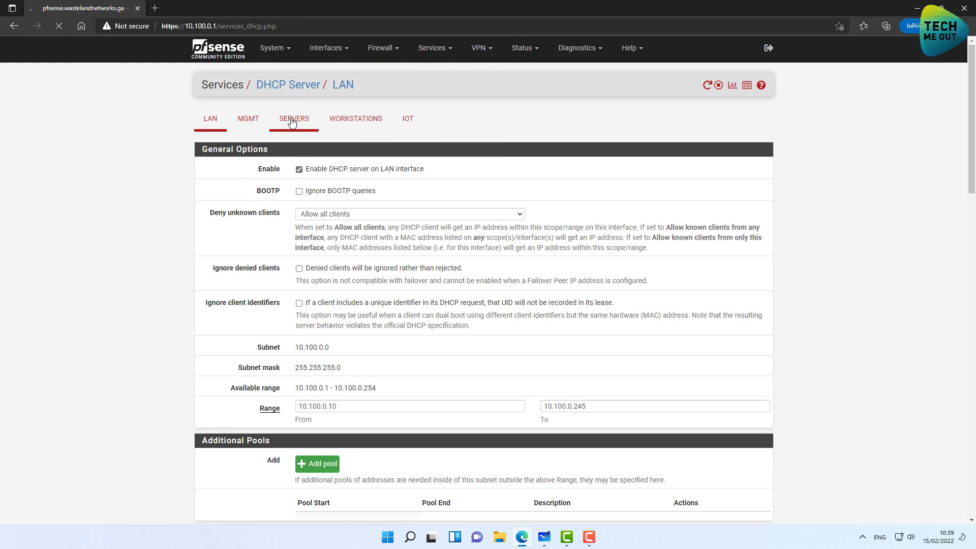
pyautogui.click(300, 170)
pyautogui.click(321, 408)
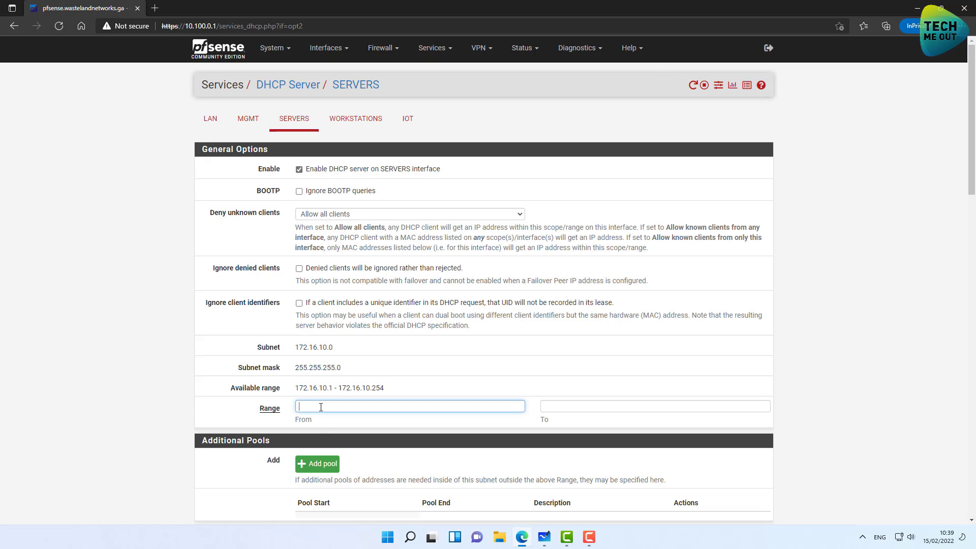
pyautogui.write('172.16.10.100')
pyautogui.hotkey('ctrl', 'a')
pyautogui.hotkey('ctrl', 'c')
pyautogui.click(594, 406)
pyautogui.hotkey('ctrl', 'v')
pyautogui.press('BackSpace')
pyautogui.press('BackSpace')
pyautogui.press('BackSpace')
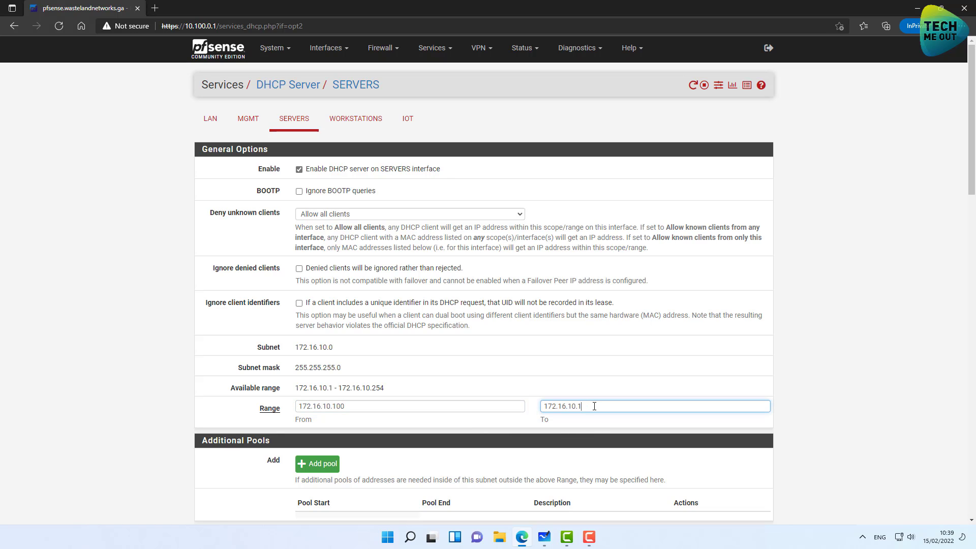
pyautogui.write('200')
# Set DNS server 8.8.8.8 for SERVERS and save the DHCP settings.
pyautogui.scroll(-4, 594, 406)
pyautogui.click(322, 384)
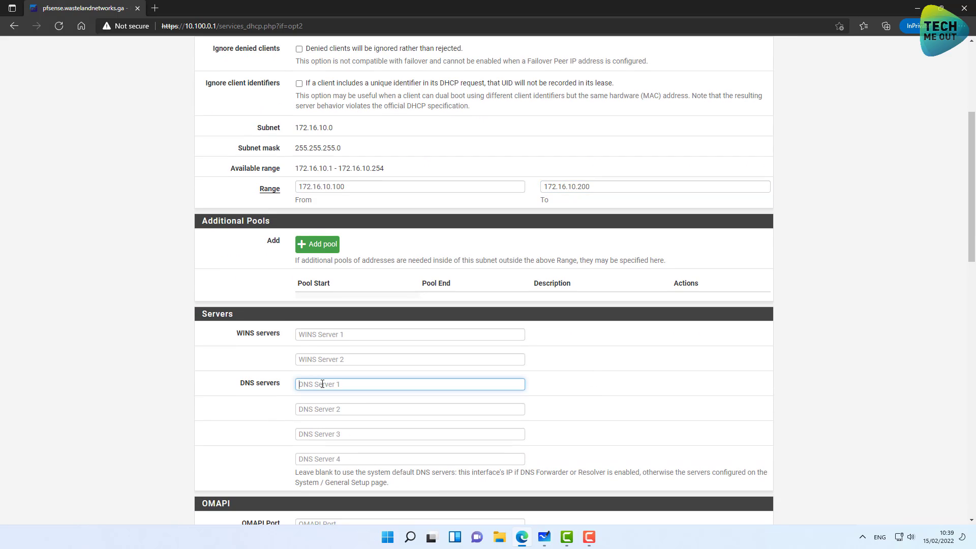
pyautogui.write('8.8.8.8')
pyautogui.scroll(-10, 630, 353)
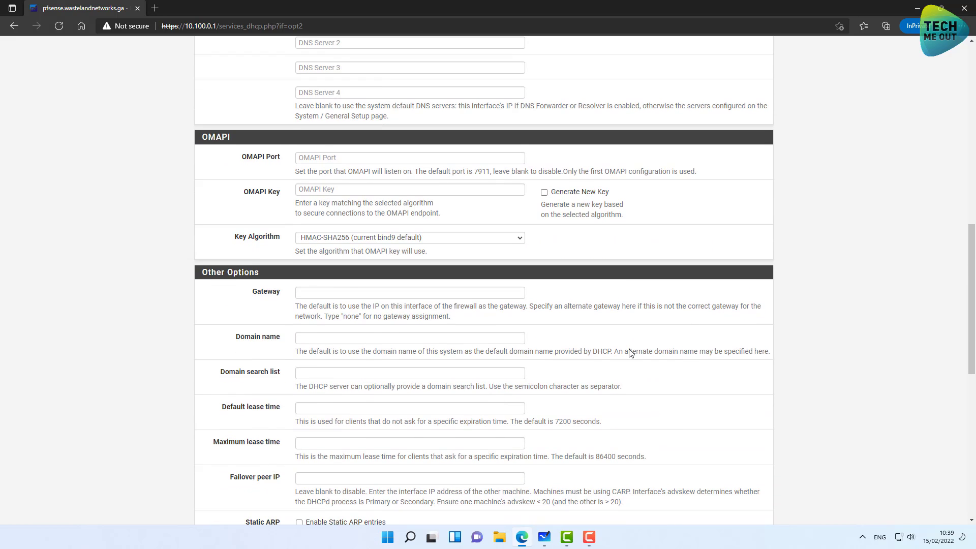
pyautogui.scroll(-4, 394, 425)
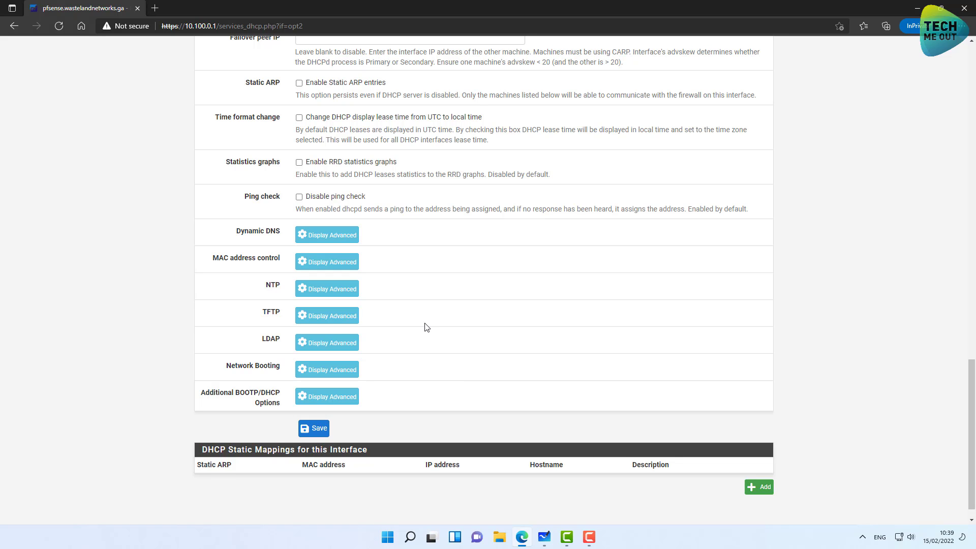
pyautogui.scroll(-1, 503, 376)
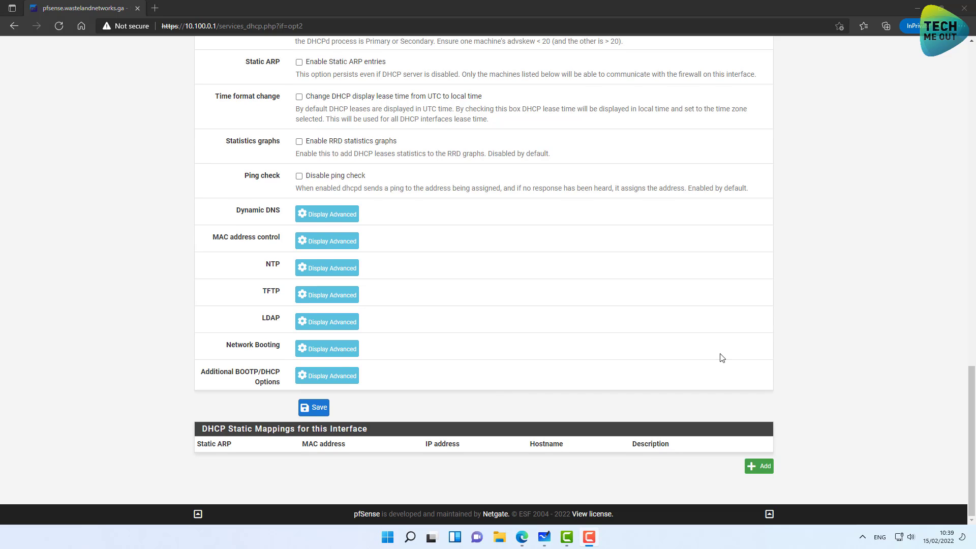
pyautogui.click(316, 413)
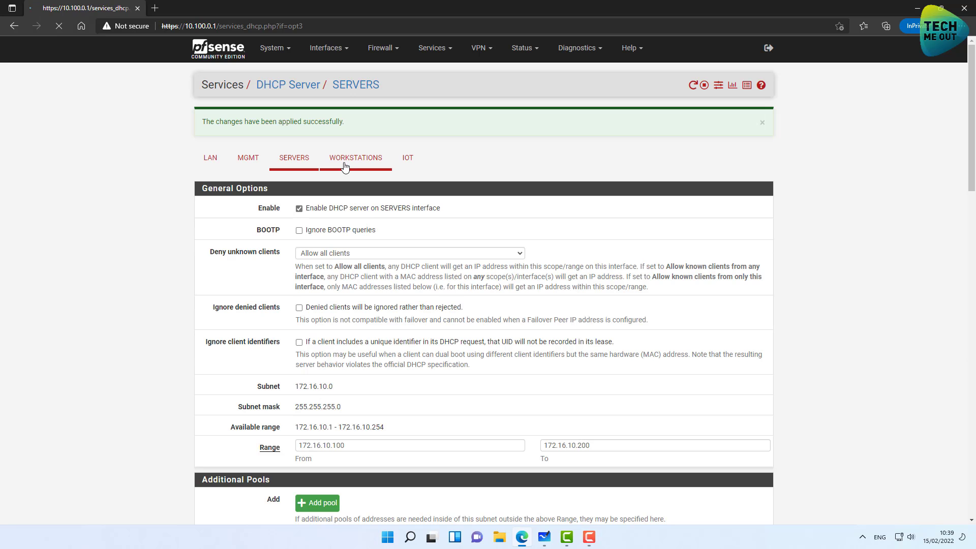
# Enable the WORKSTATIONS DHCP server with range 172.16.20.100 to 172.16.20.200.
pyautogui.click(356, 169)
pyautogui.click(299, 169)
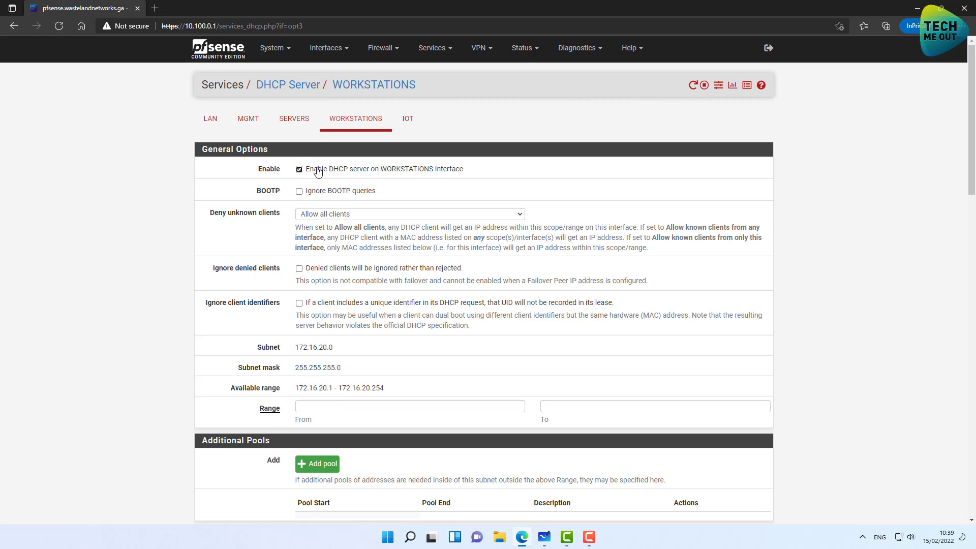
pyautogui.click(319, 408)
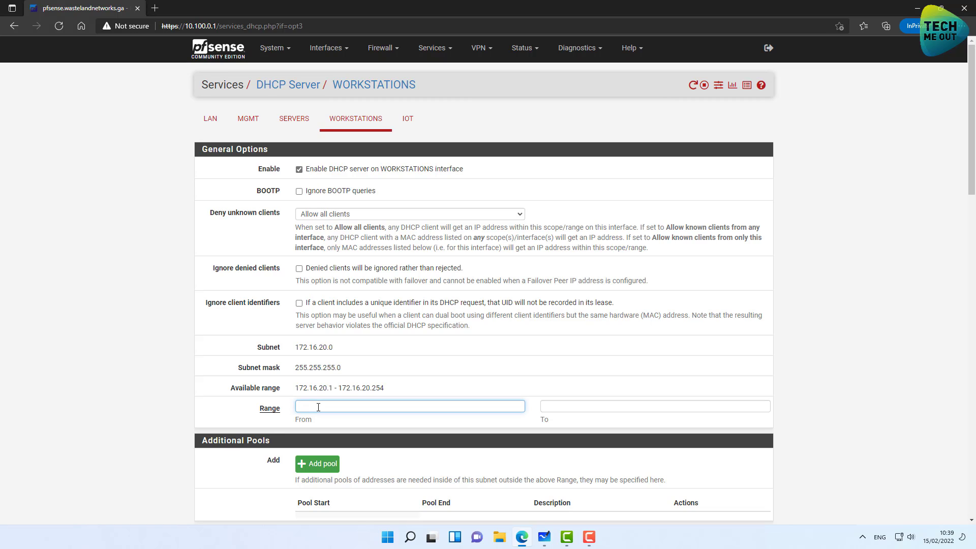
pyautogui.write('172.16.20.100')
pyautogui.hotkey('ctrl', 'a')
pyautogui.hotkey('ctrl', 'c')
pyautogui.click(573, 404)
pyautogui.hotkey('ctrl', 'v')
pyautogui.press('BackSpace')
pyautogui.press('BackSpace')
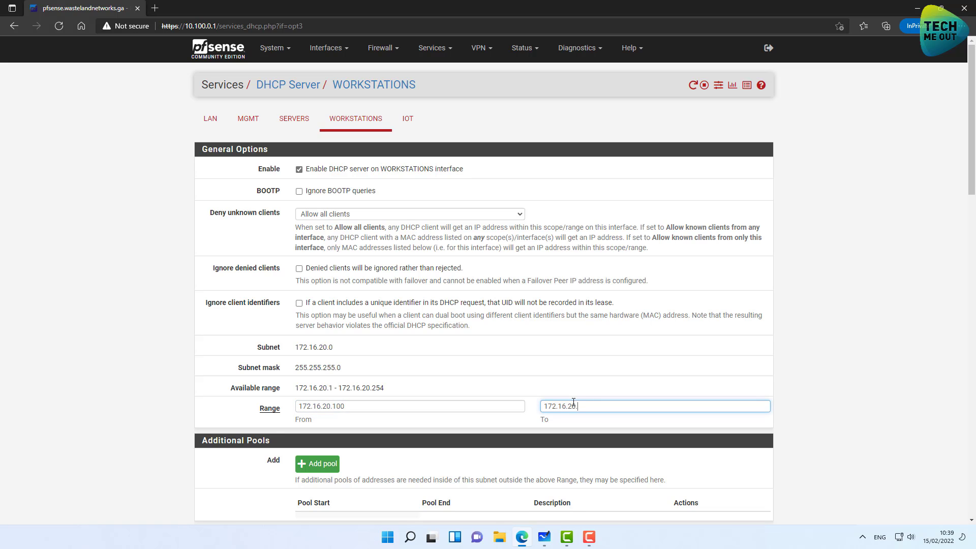
pyautogui.write('200')
# Set DNS server 8.8.8.8 for WORKSTATIONS and save the DHCP settings.
pyautogui.scroll(-4, 574, 402)
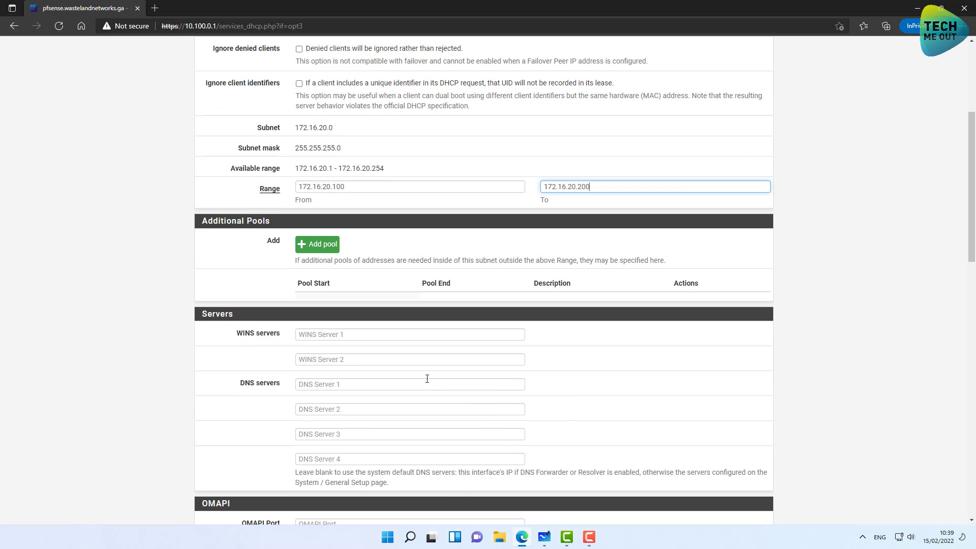
pyautogui.click(420, 383)
pyautogui.write('8.8.8.8')
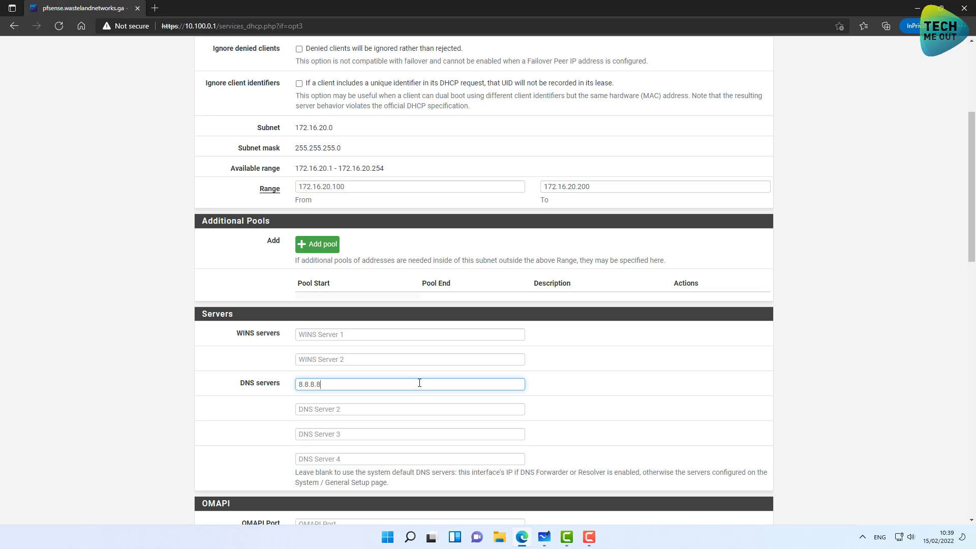
pyautogui.scroll(-15, 420, 383)
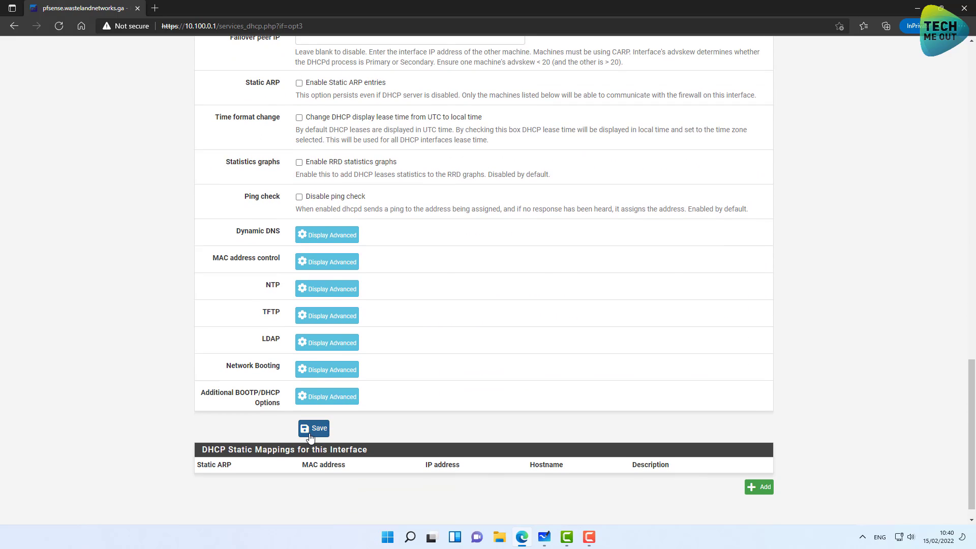
pyautogui.click(313, 429)
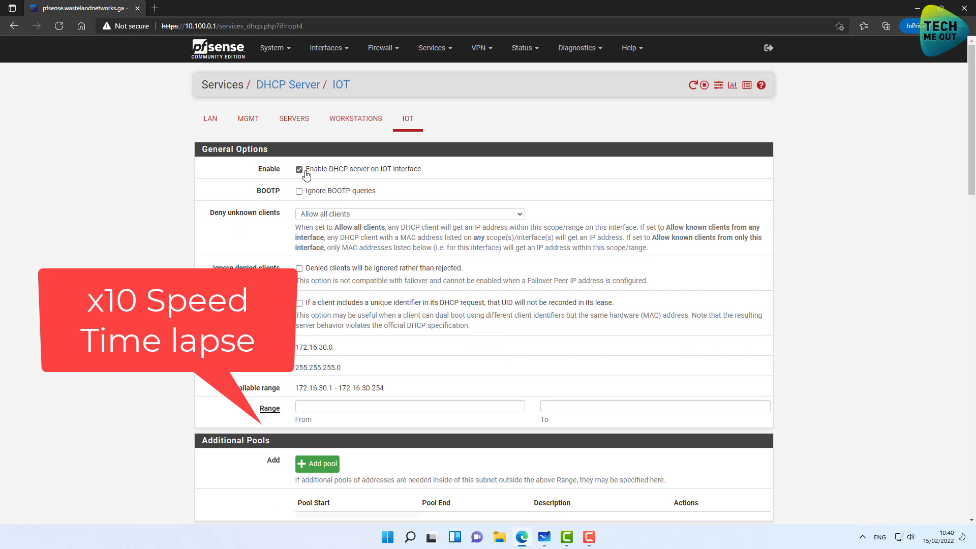
# Enter 172.16.30.100 to 172.16.30.200 as the IOT DHCP address pool and save.
pyautogui.click(378, 407)
pyautogui.write('172.16.3')
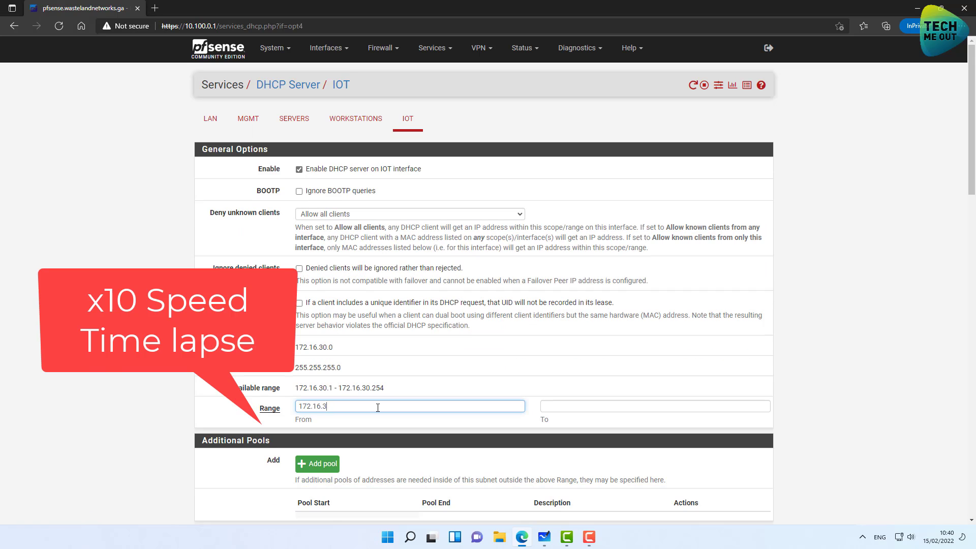
pyautogui.write('0.100')
pyautogui.press('Tab')
pyautogui.write('172.16.30.200')
pyautogui.scroll(-20, 378, 408)
pyautogui.click(314, 408)
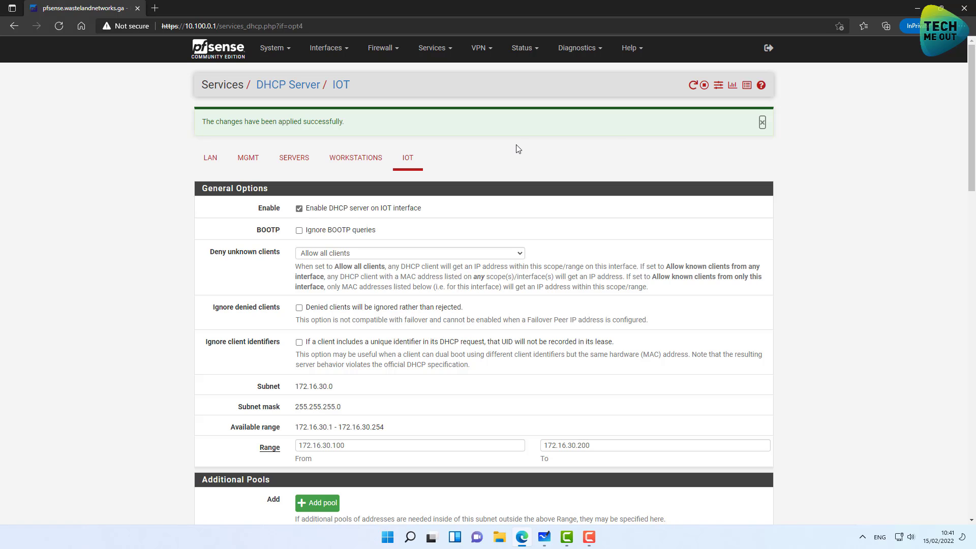
# Browse the LAN, SERVERS, WORKSTATIONS and IOT firewall rule tabs, ending on the empty SERVERS tab.
pyautogui.click(381, 48)
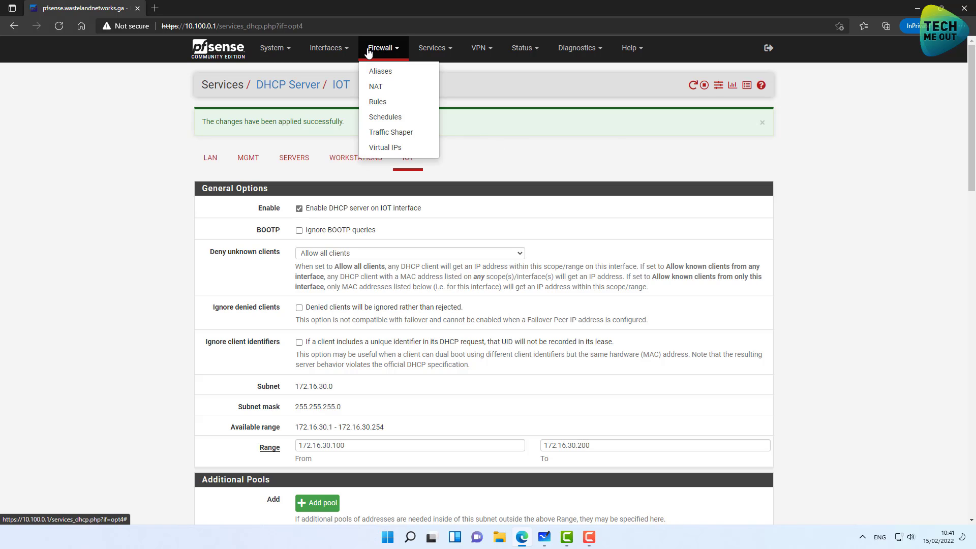
pyautogui.click(378, 96)
pyautogui.click(300, 122)
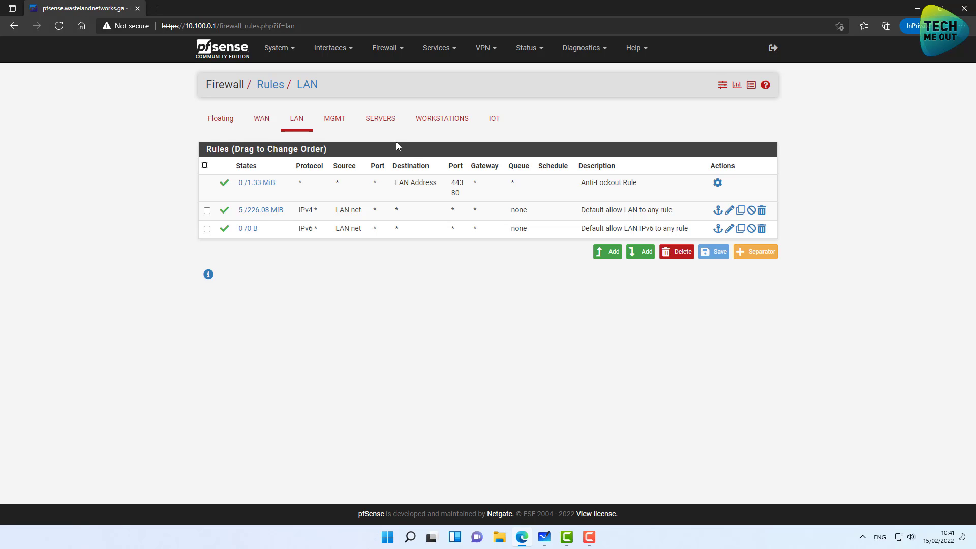
pyautogui.click(383, 121)
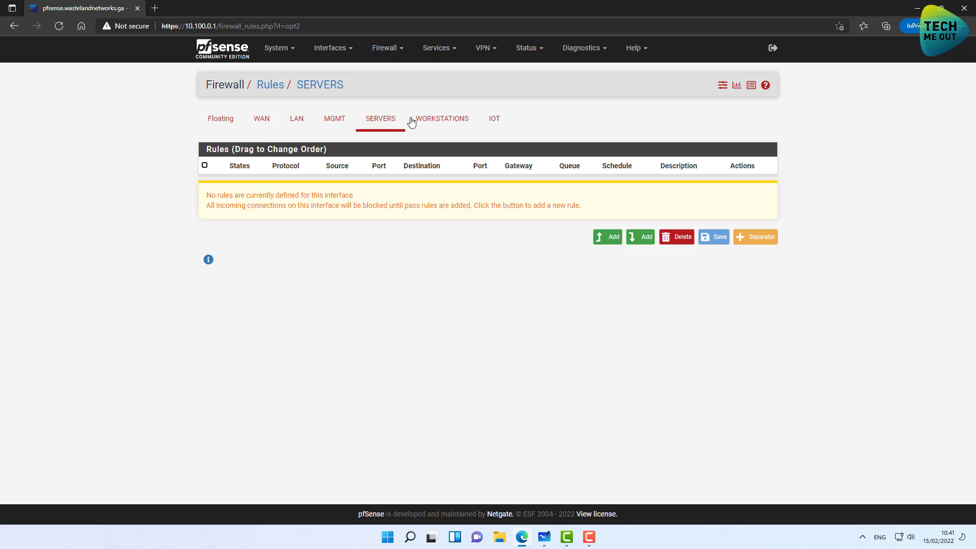
pyautogui.click(427, 122)
pyautogui.click(498, 122)
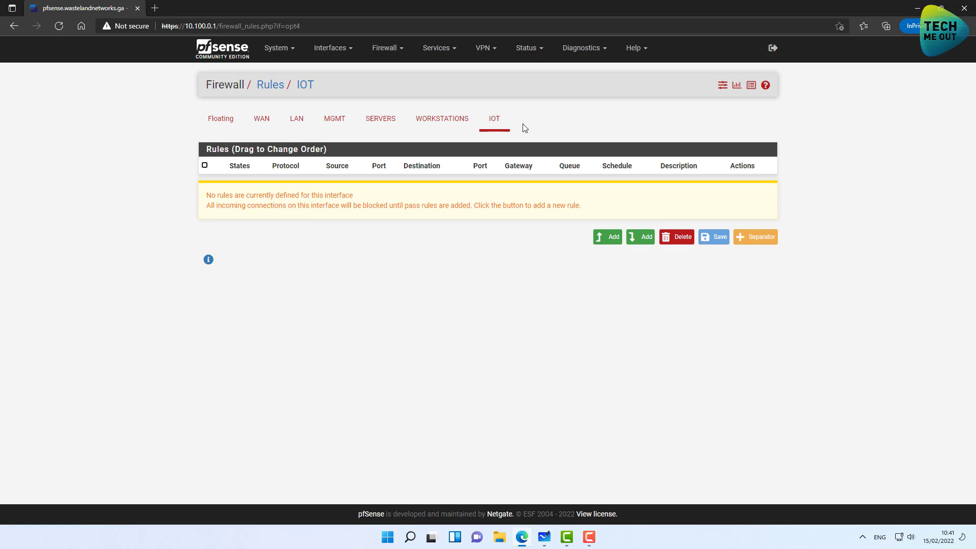
pyautogui.click(392, 125)
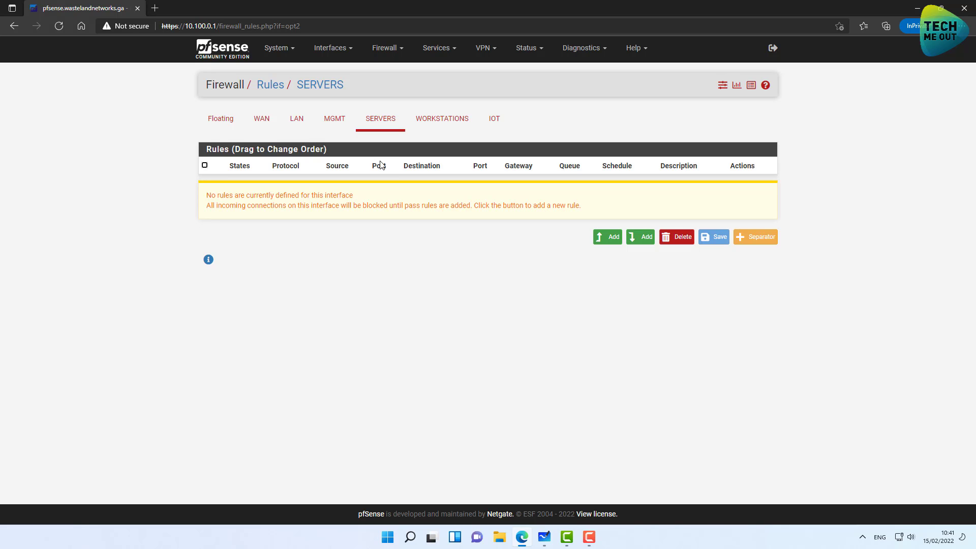
# Add a top pass rule on SERVERS with protocol Any and source SERVERS net, and save it.
pyautogui.click(601, 243)
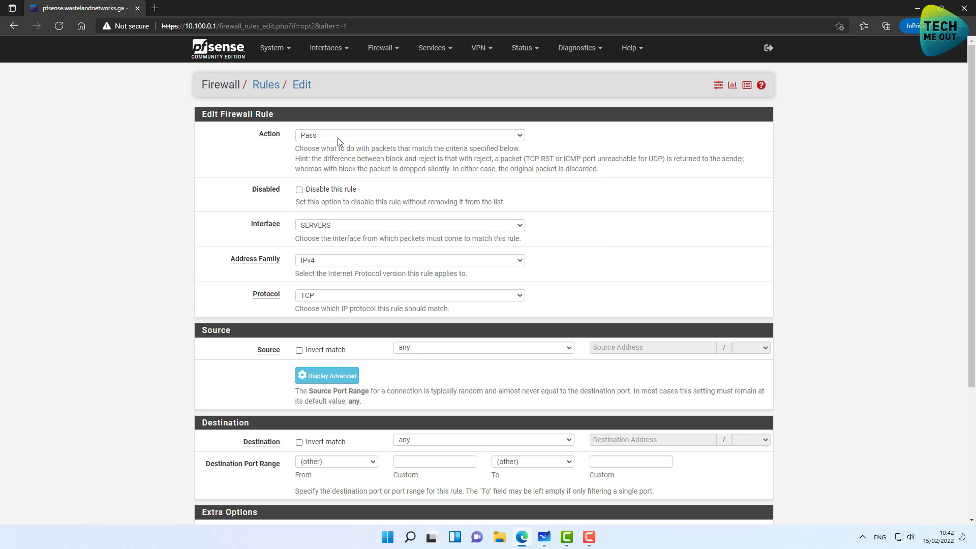
pyautogui.scroll(-1, 137, 193)
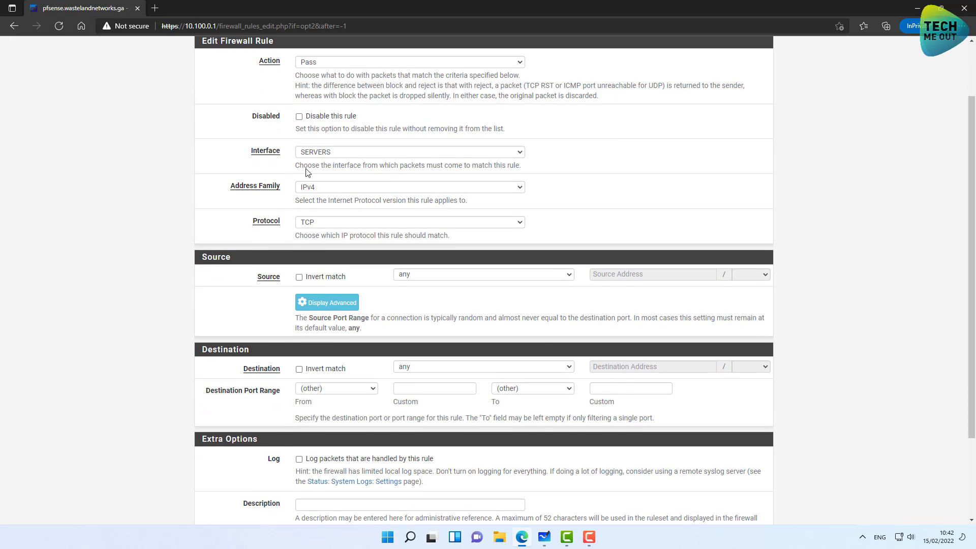
pyautogui.click(326, 224)
pyautogui.click(323, 234)
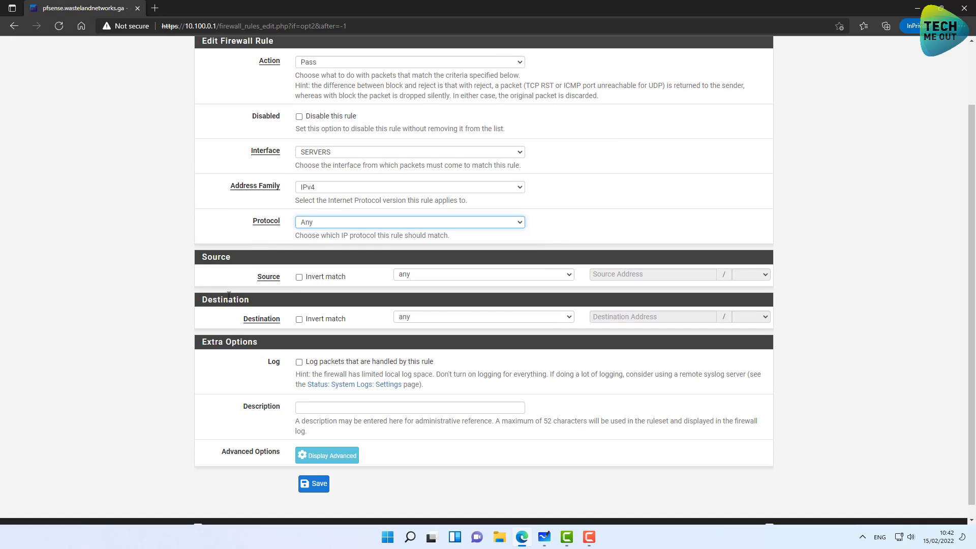
pyautogui.click(532, 278)
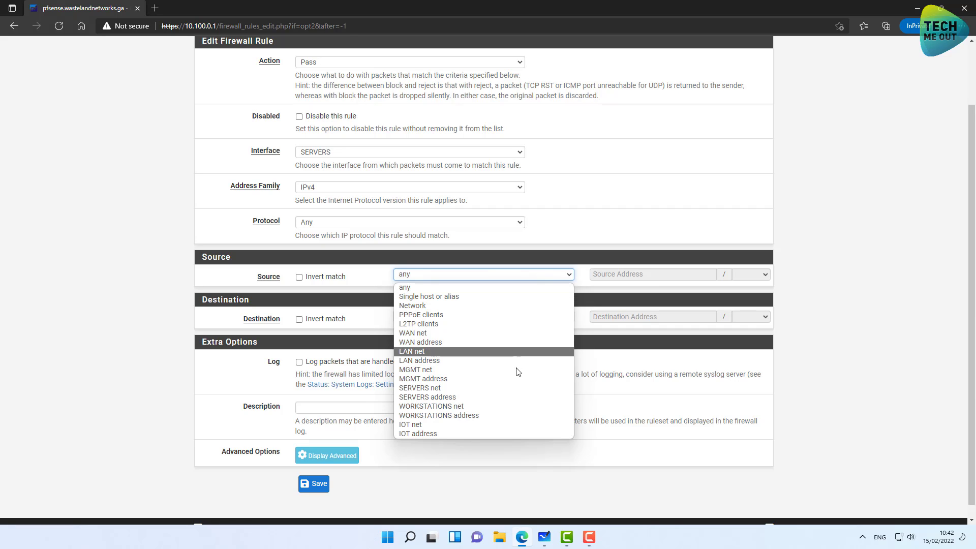
pyautogui.click(482, 389)
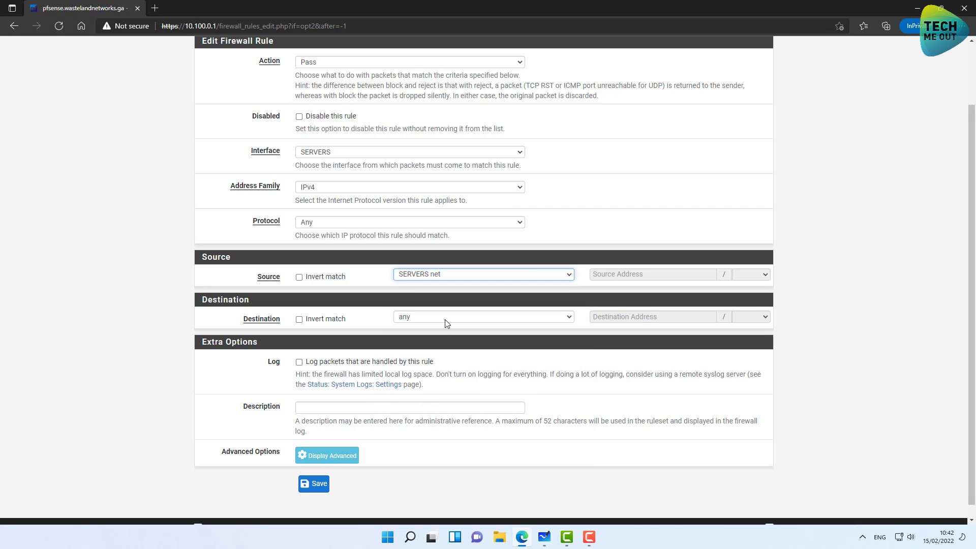
pyautogui.click(315, 484)
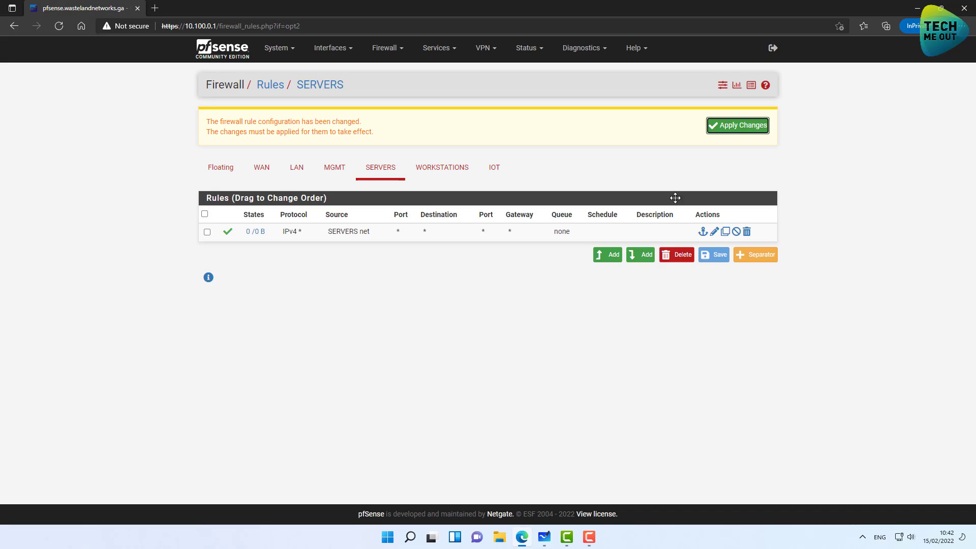
# Apply the SERVERS rule, then add and apply a WORKSTATIONS rule passing any protocol from WORKSTATIONS net.
pyautogui.click(740, 125)
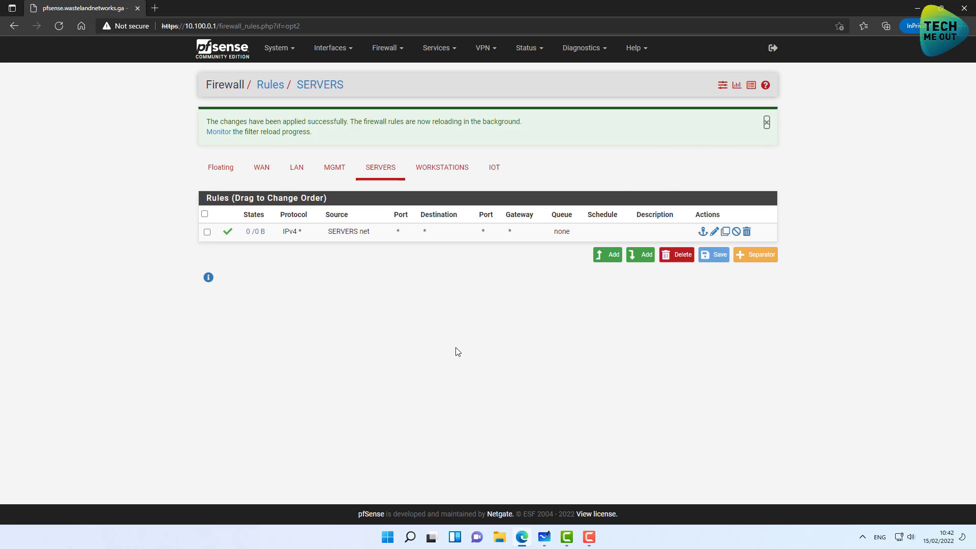
pyautogui.click(450, 173)
pyautogui.click(607, 253)
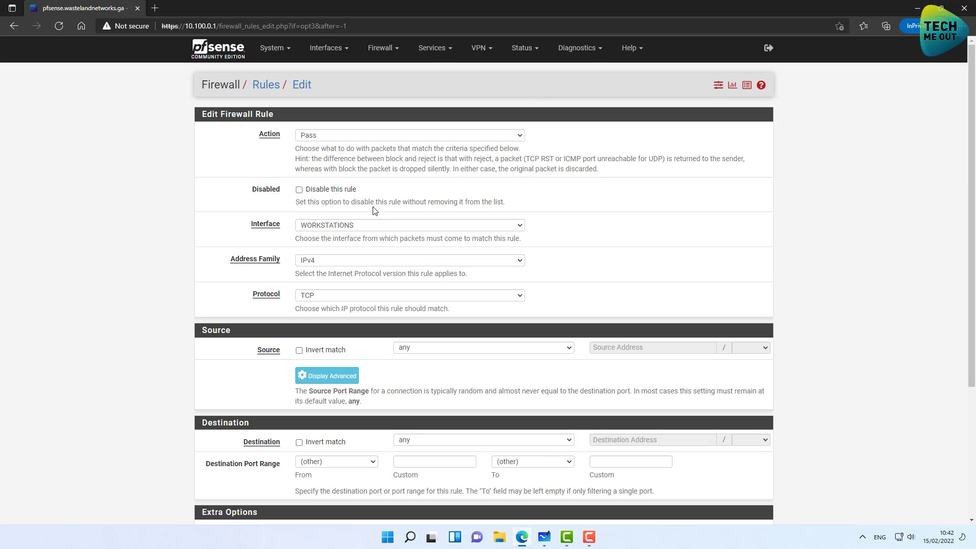
pyautogui.click(315, 296)
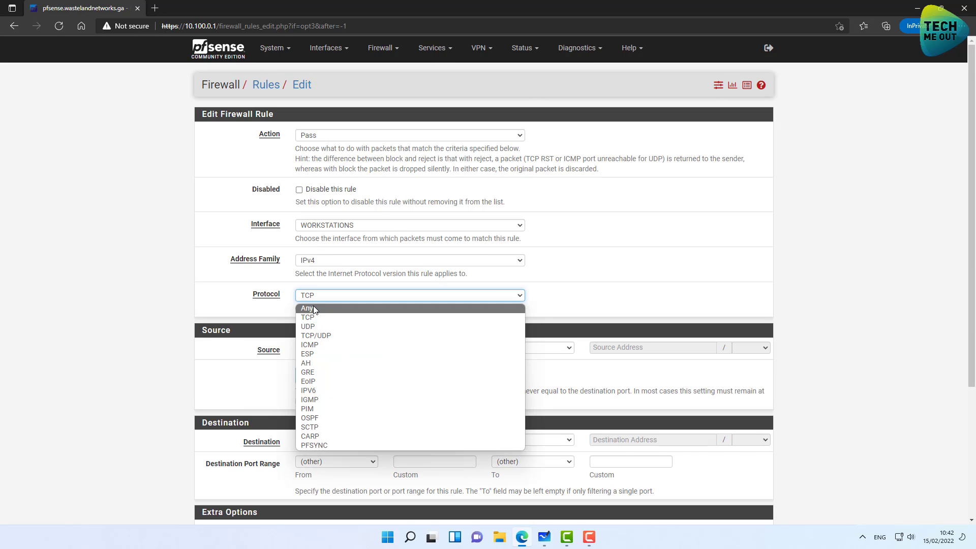
pyautogui.click(314, 308)
pyautogui.click(455, 348)
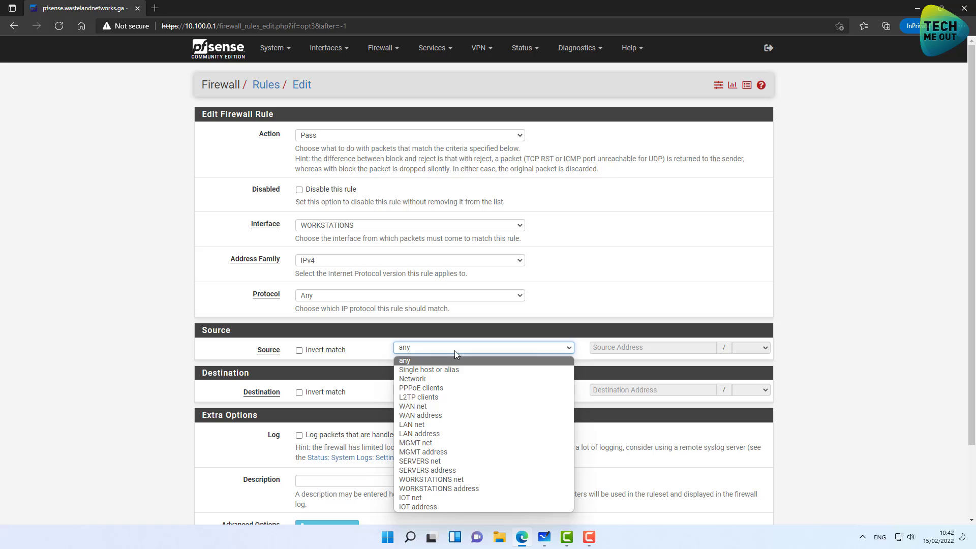
pyautogui.click(431, 480)
pyautogui.scroll(-3, 272, 392)
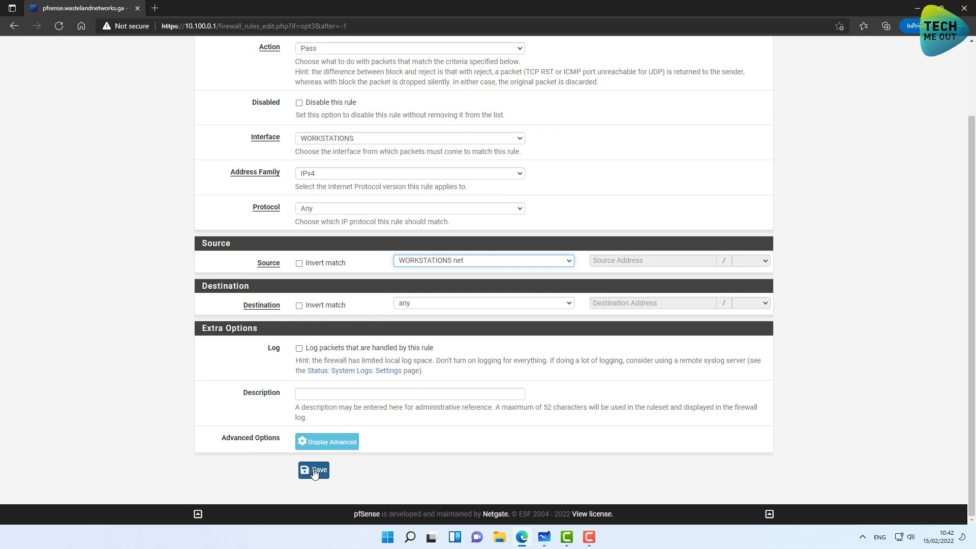
pyautogui.click(314, 471)
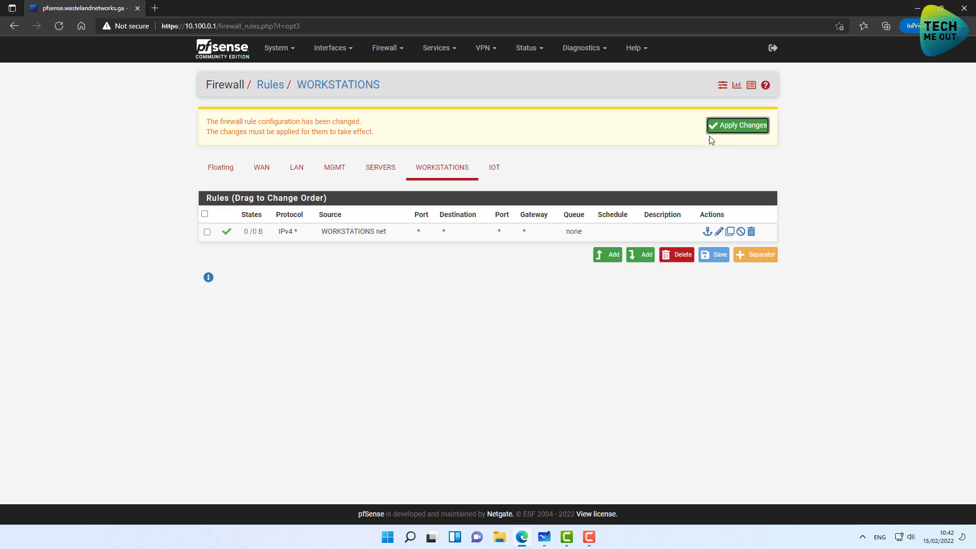
pyautogui.click(722, 127)
# Add and apply an IOT rule passing any protocol from IOT net to any destination.
pyautogui.click(498, 174)
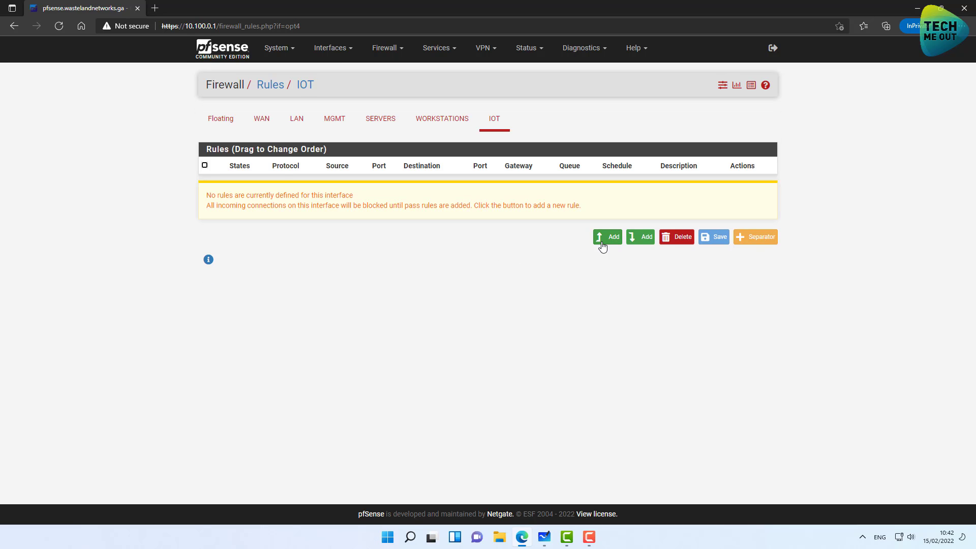
pyautogui.click(604, 241)
pyautogui.click(317, 294)
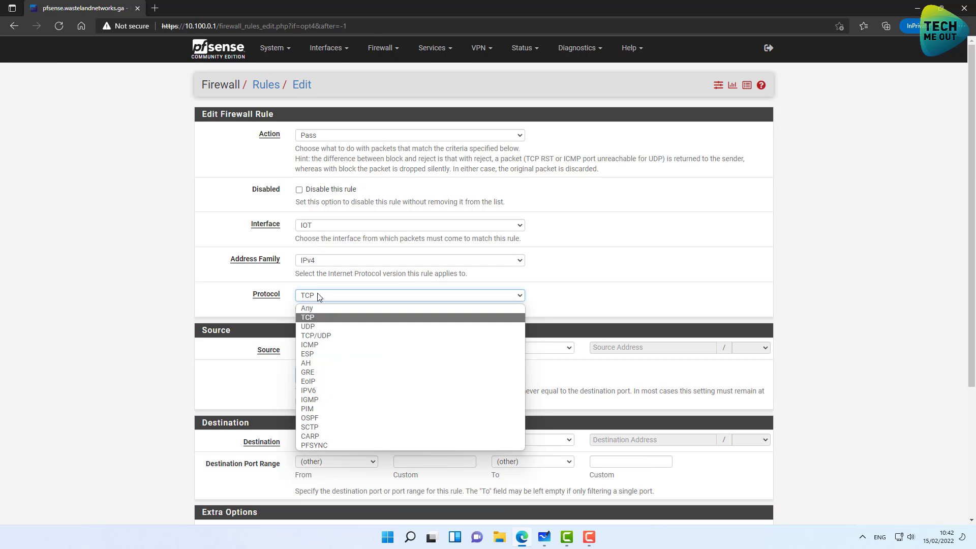
pyautogui.click(312, 310)
pyautogui.click(433, 349)
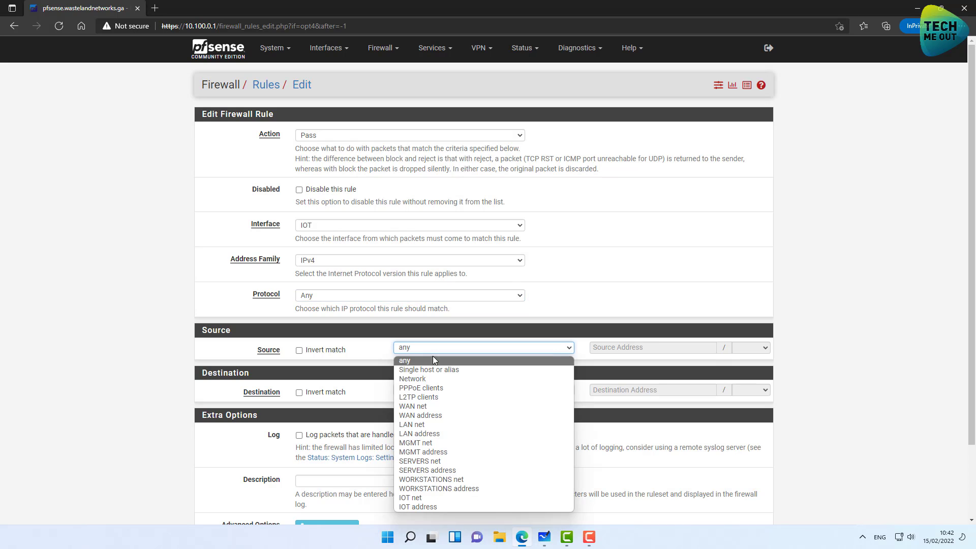
pyautogui.click(418, 498)
pyautogui.scroll(-2, 356, 463)
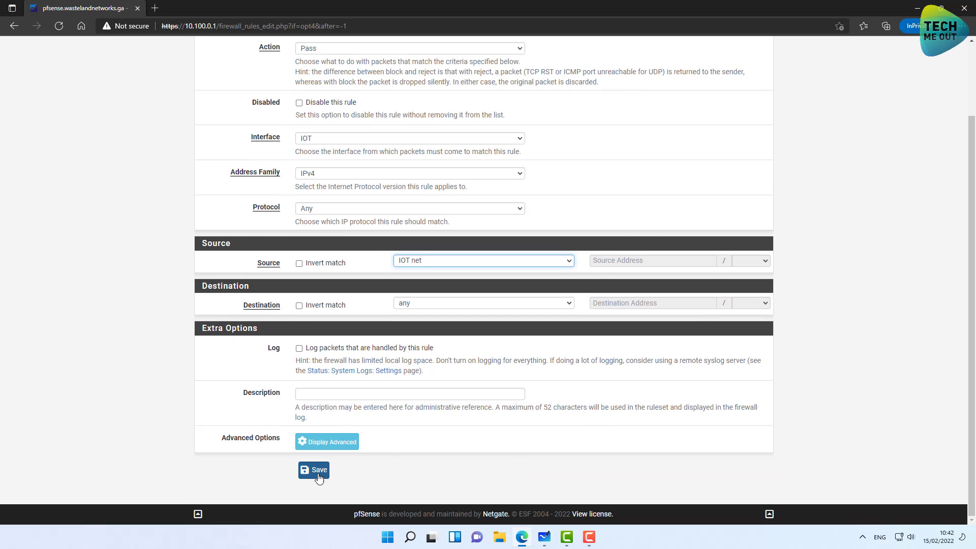
pyautogui.click(312, 471)
pyautogui.click(733, 127)
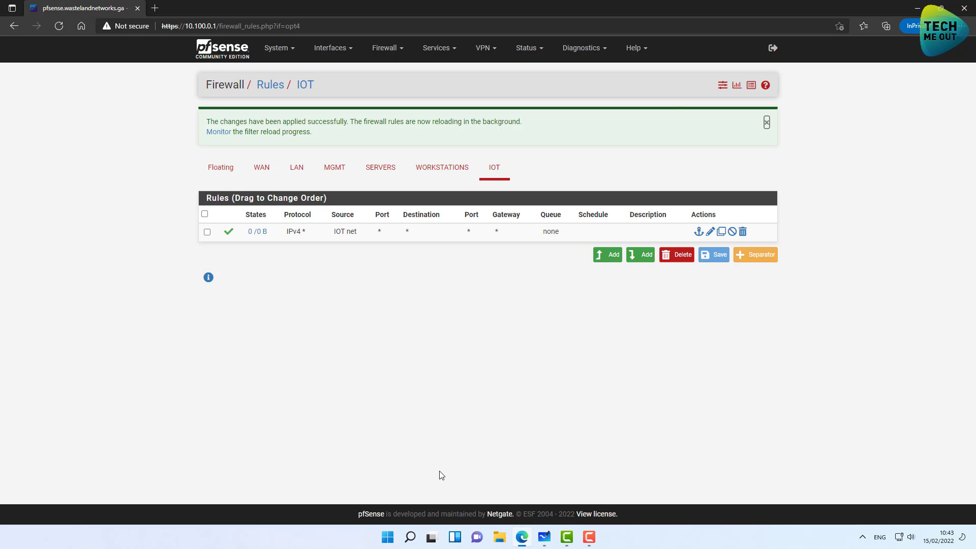
# Enter 172.16.10.1 as the SERVERS DHCP gateway and save the settings.
pyautogui.click(388, 537)
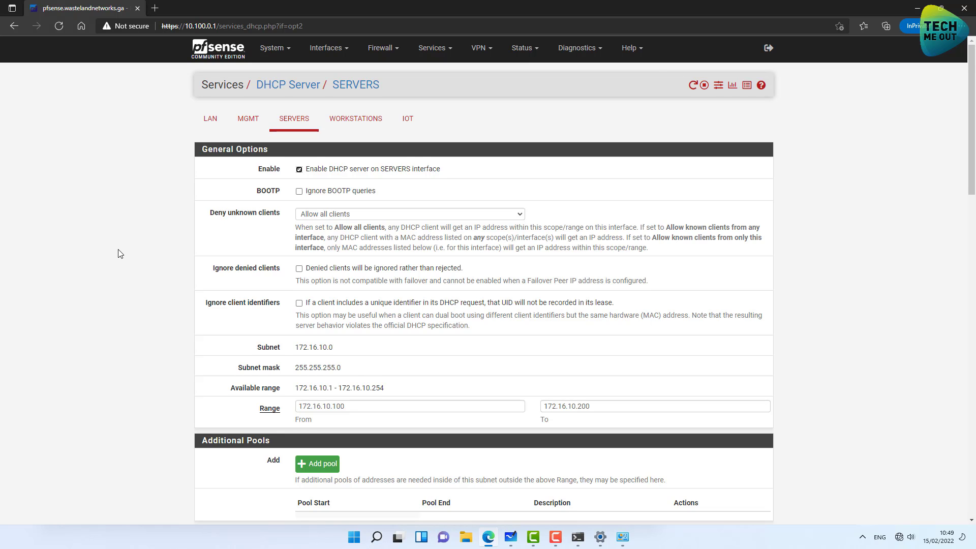
pyautogui.scroll(-7, 120, 254)
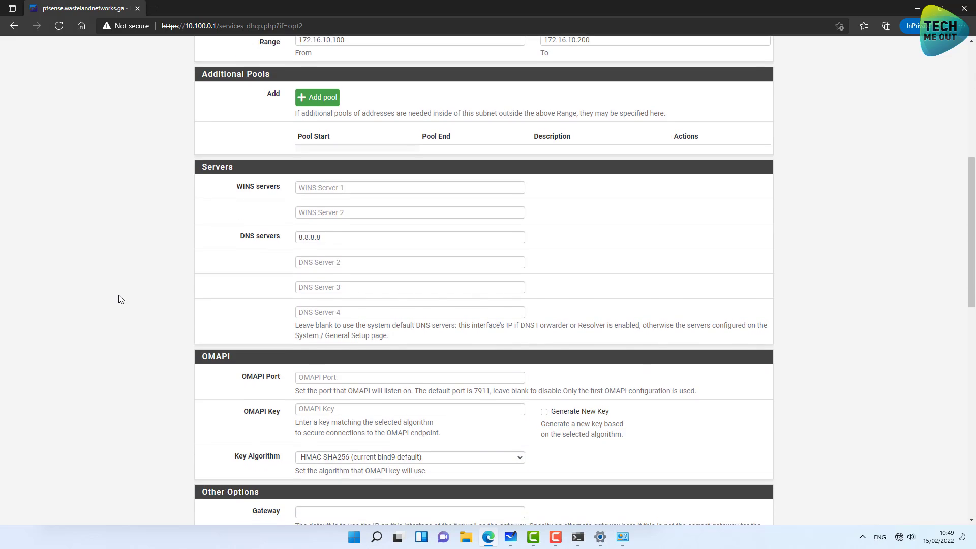
pyautogui.scroll(-3, 120, 300)
pyautogui.scroll(5, 328, 364)
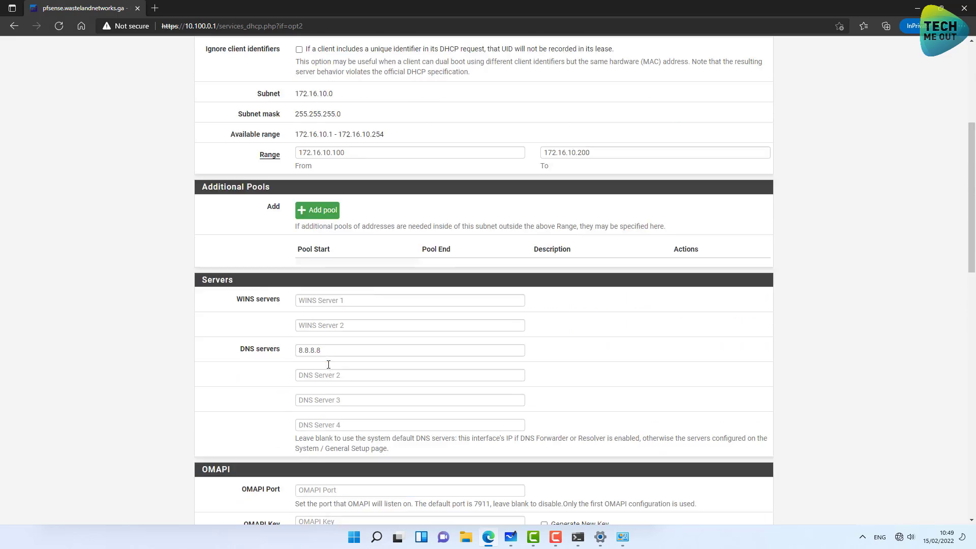
pyautogui.scroll(5, 329, 364)
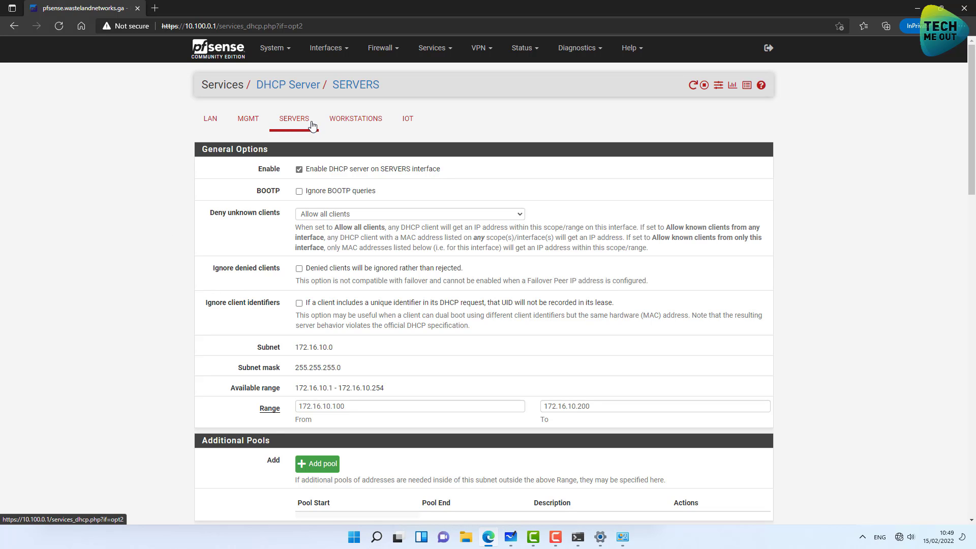
pyautogui.scroll(-10, 194, 185)
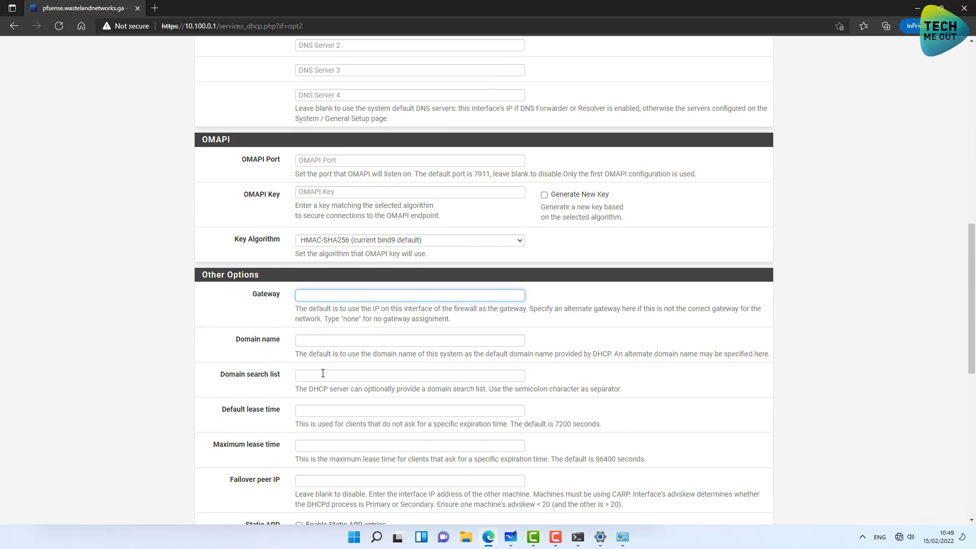
pyautogui.write('172.')
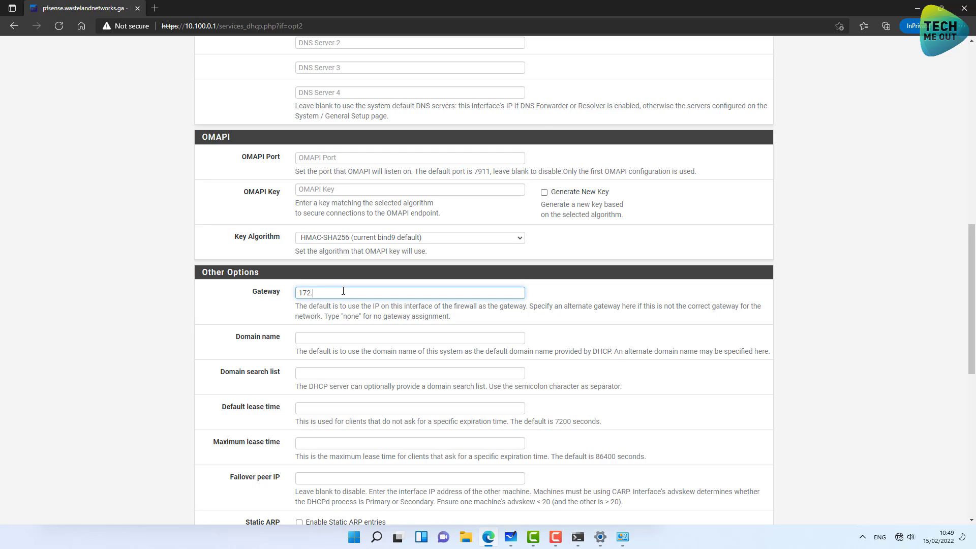
pyautogui.write('16.10.1')
pyautogui.scroll(-9, 343, 290)
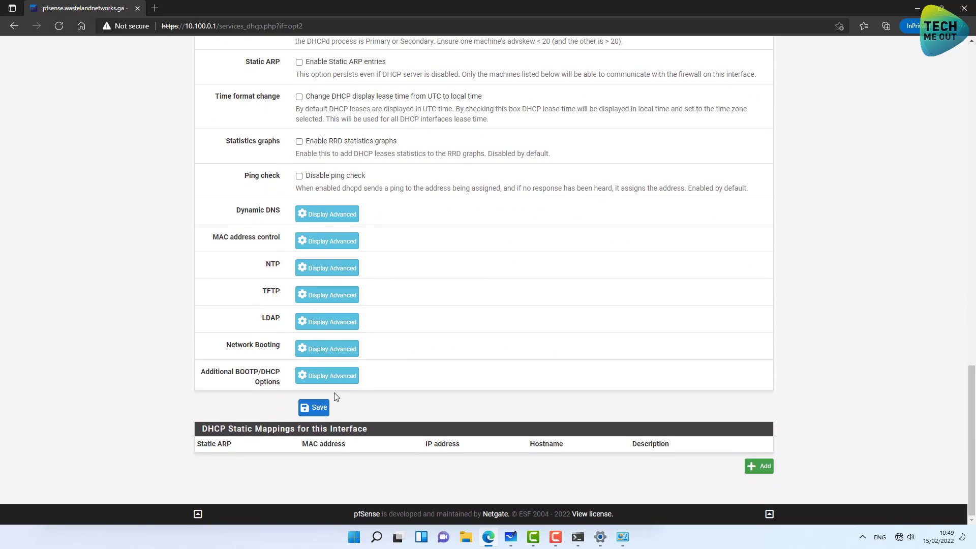
pyautogui.click(313, 407)
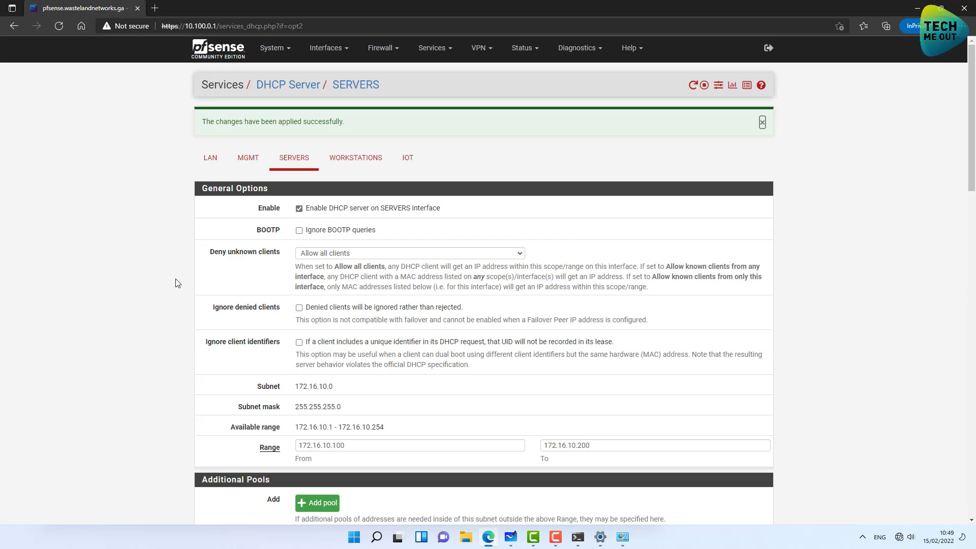
# Set the WORKSTATIONS DHCP gateway to 172.16.20.1 and save.
pyautogui.click(356, 159)
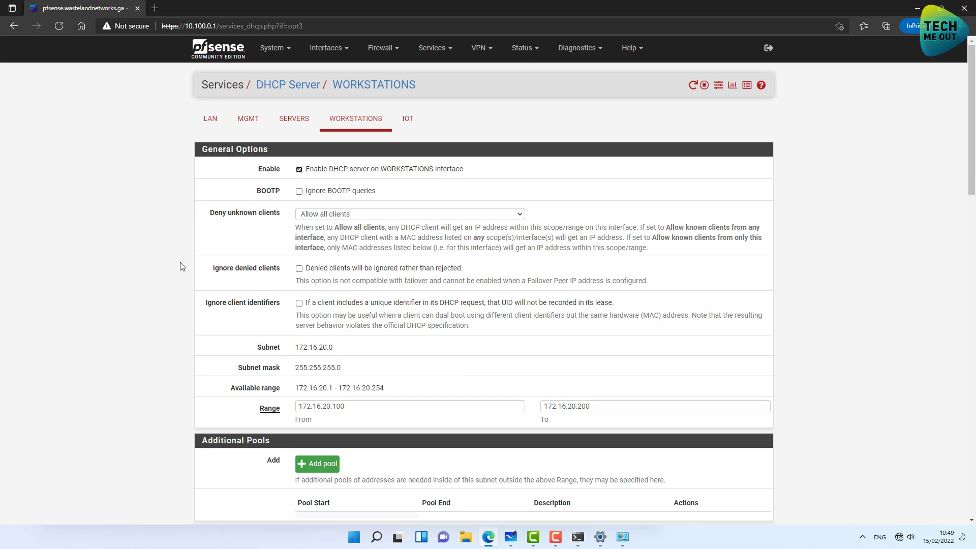
pyautogui.scroll(-5, 182, 266)
pyautogui.scroll(-5, 182, 266)
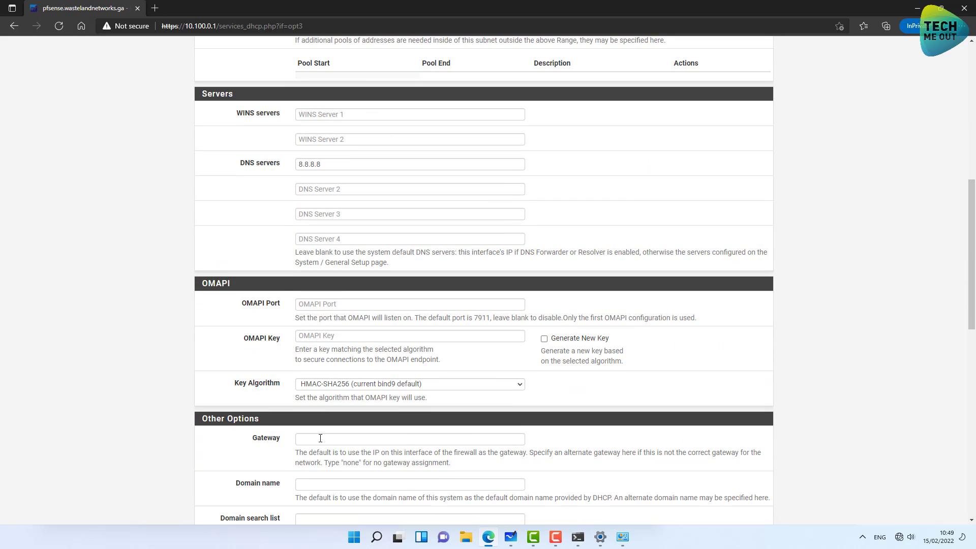
pyautogui.click(320, 439)
pyautogui.write('172.16')
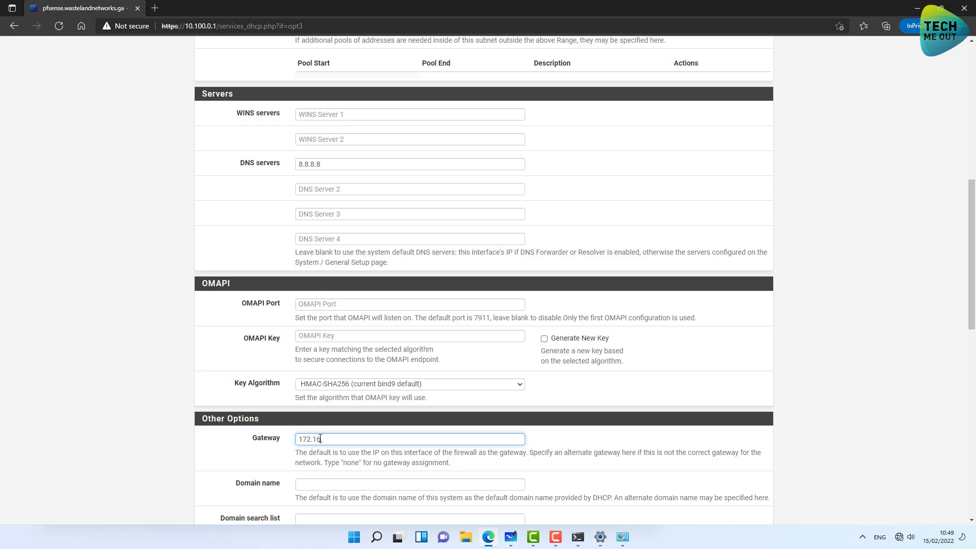
pyautogui.write('.20.1')
pyautogui.scroll(-10, 184, 255)
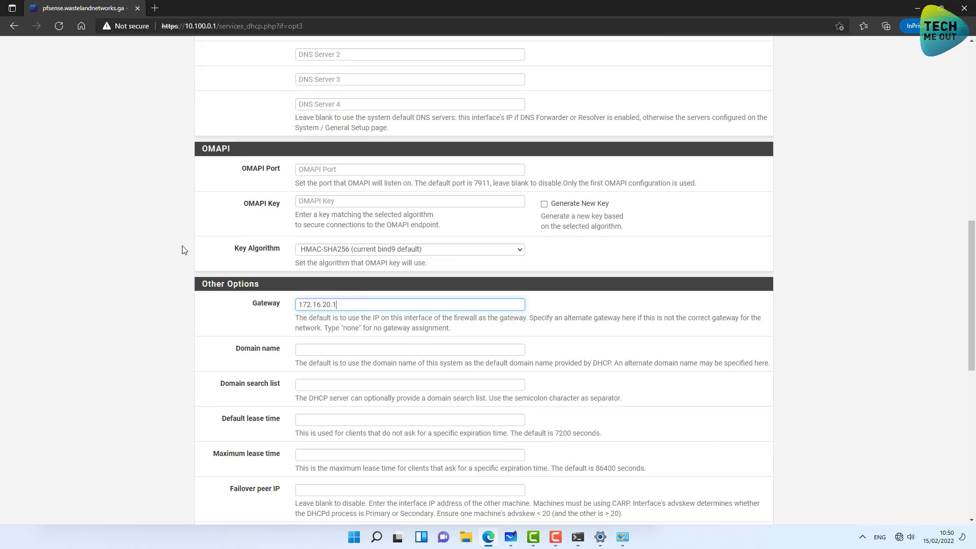
pyautogui.scroll(-2, 184, 262)
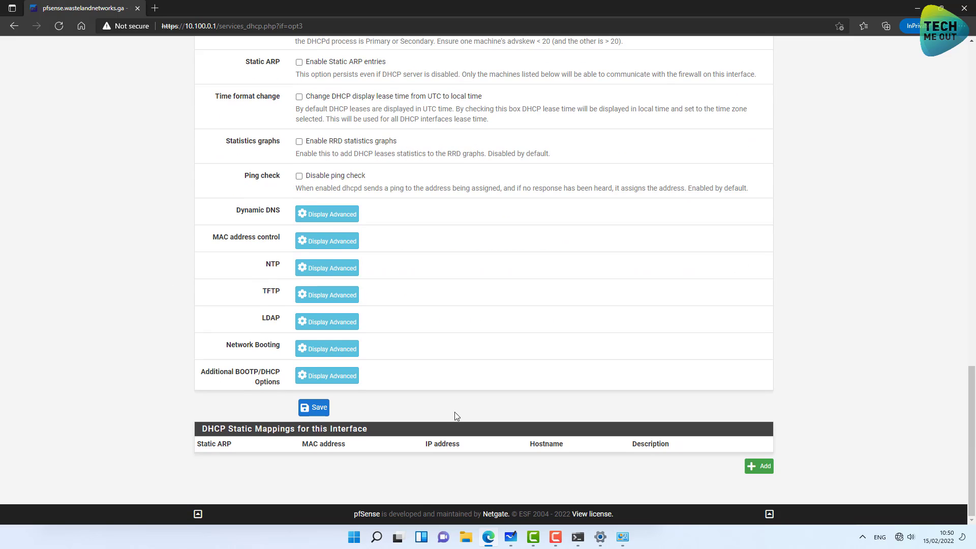
pyautogui.click(320, 409)
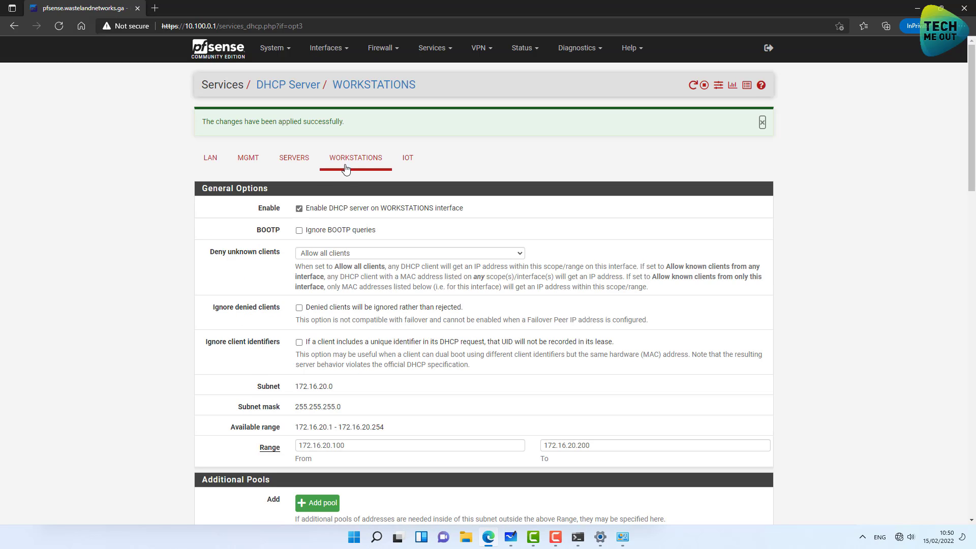
# On the IOT DHCP settings, begin typing the gateway address 172.16.
pyautogui.click(407, 159)
pyautogui.scroll(-10, 129, 267)
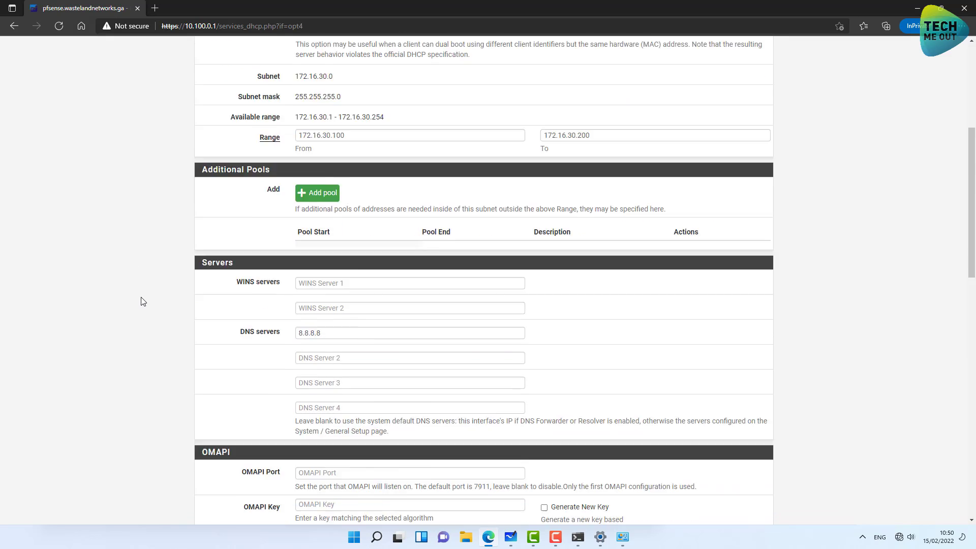
pyautogui.click(329, 364)
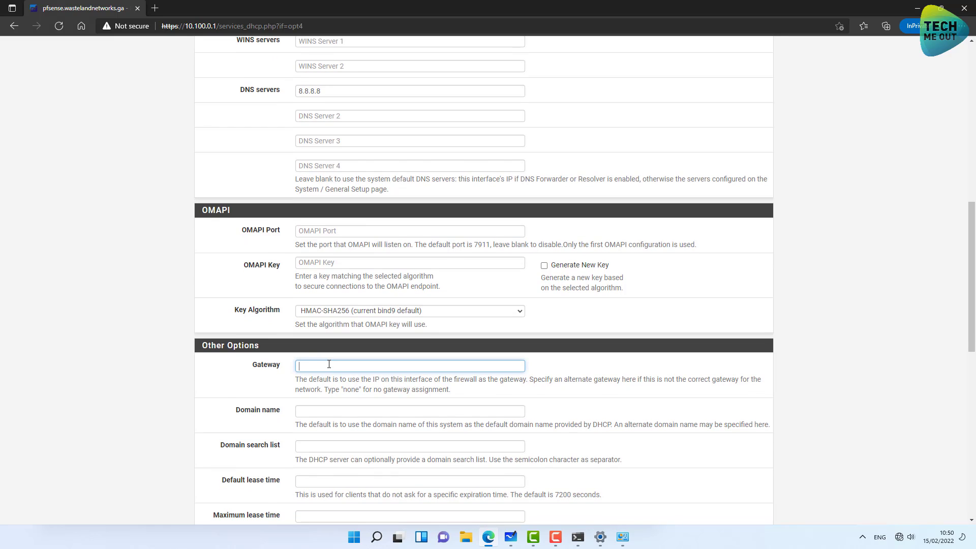
pyautogui.write('172.16.')
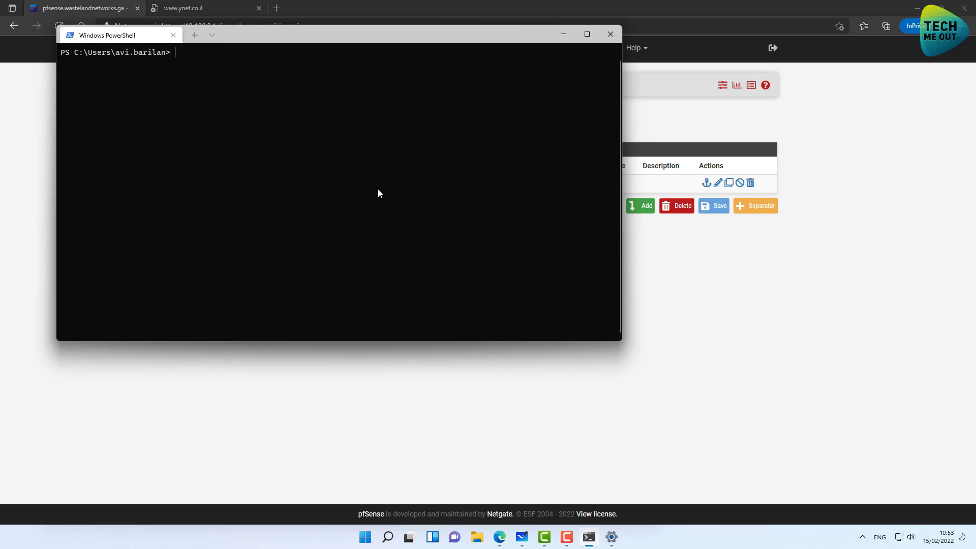
# Rerun ipconfig /release and ipconfig /renew from PowerShell command history.
pyautogui.press('Up')
pyautogui.press('Up')
pyautogui.press('Up')
pyautogui.press('Up')
pyautogui.press('Up')
pyautogui.press('Return')
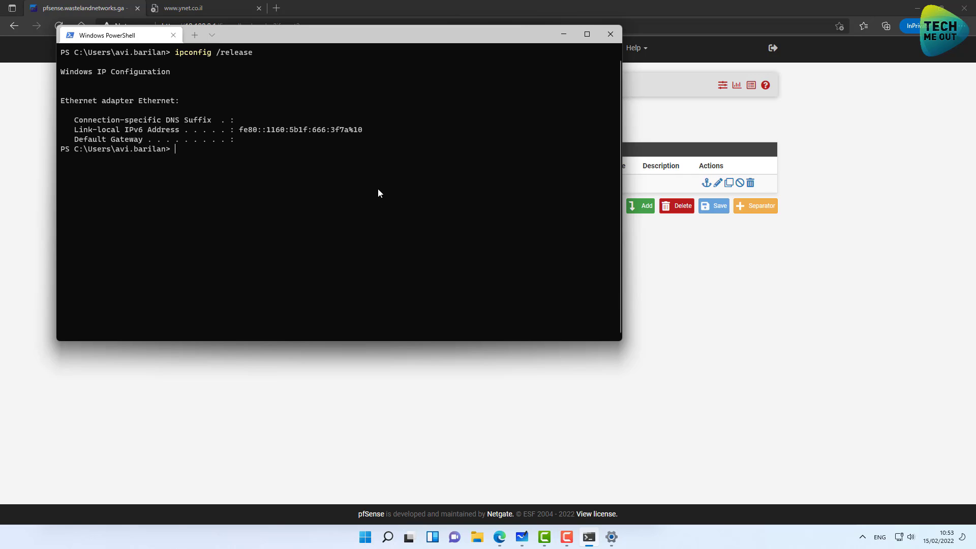
pyautogui.press('Up')
pyautogui.press('Up')
pyautogui.press('Up')
pyautogui.press('Up')
pyautogui.press('Up')
pyautogui.press('Up')
pyautogui.press('Return')
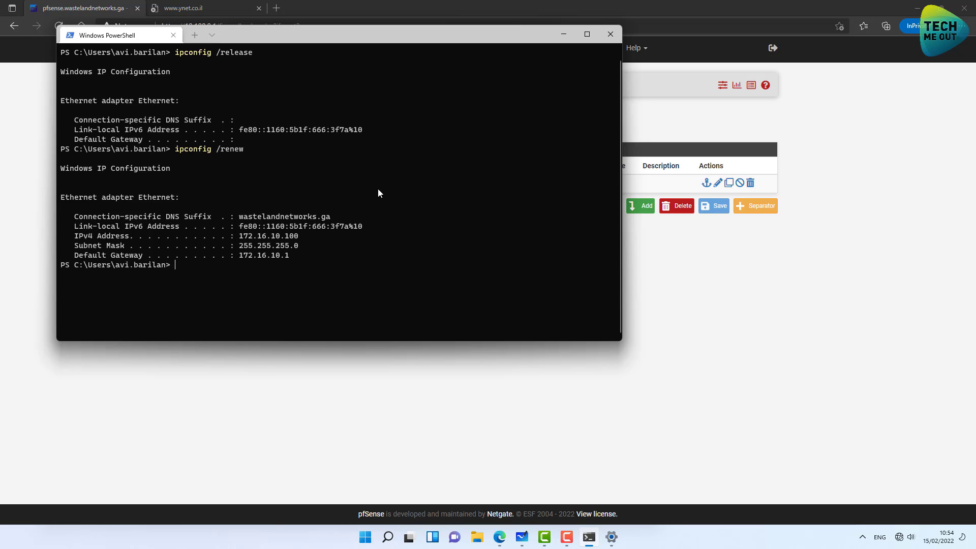
pyautogui.press('Up')
pyautogui.press('Up')
pyautogui.press('Down')
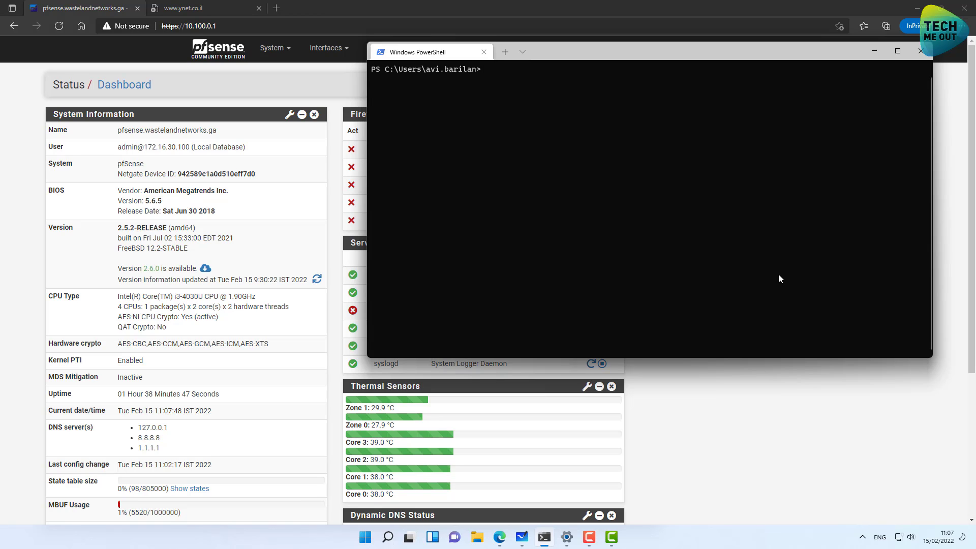
pyautogui.press('Up')
pyautogui.press('Up')
pyautogui.press('Up')
pyautogui.press('Up')
pyautogui.press('Return')
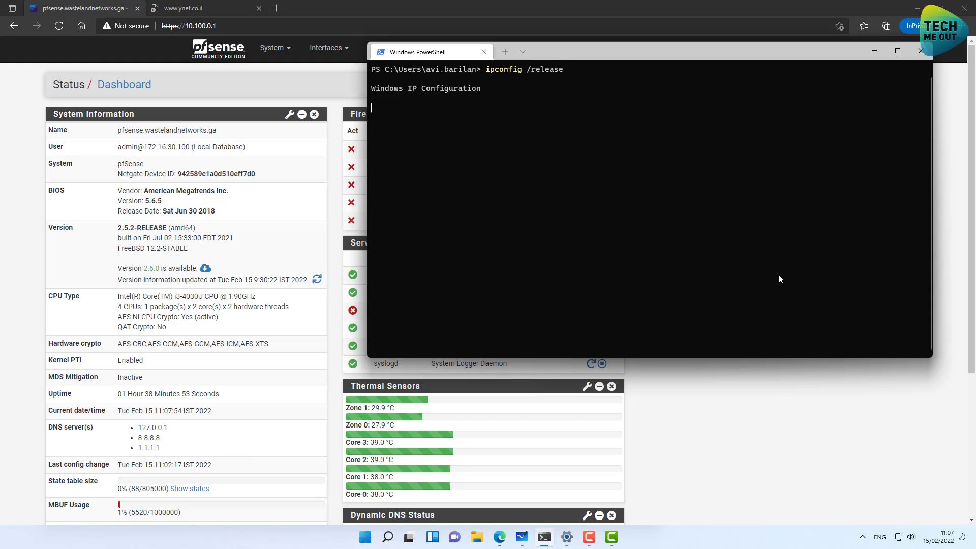
pyautogui.write('cls')
pyautogui.press('Up')
pyautogui.press('Up')
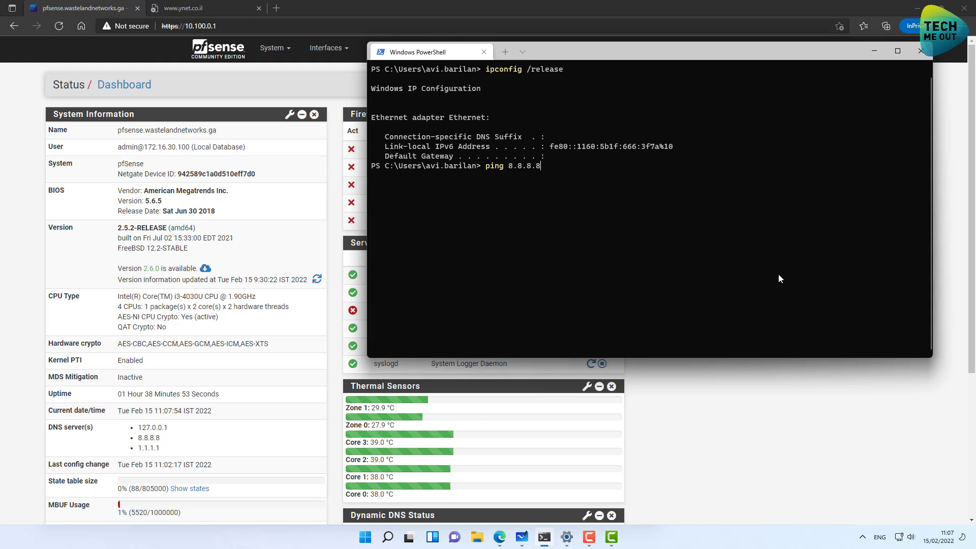
pyautogui.press('Return')
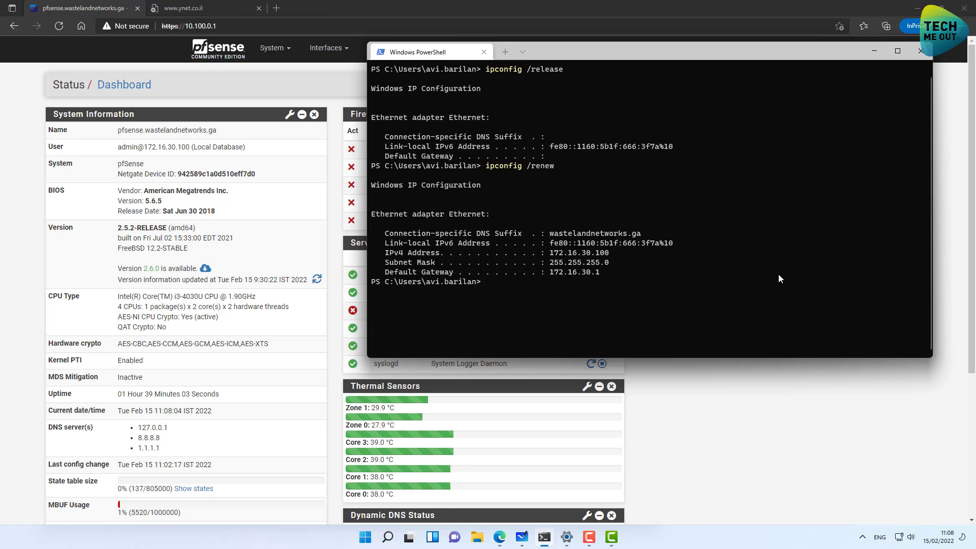
pyautogui.write('ping www.google.com')
pyautogui.press('Return')
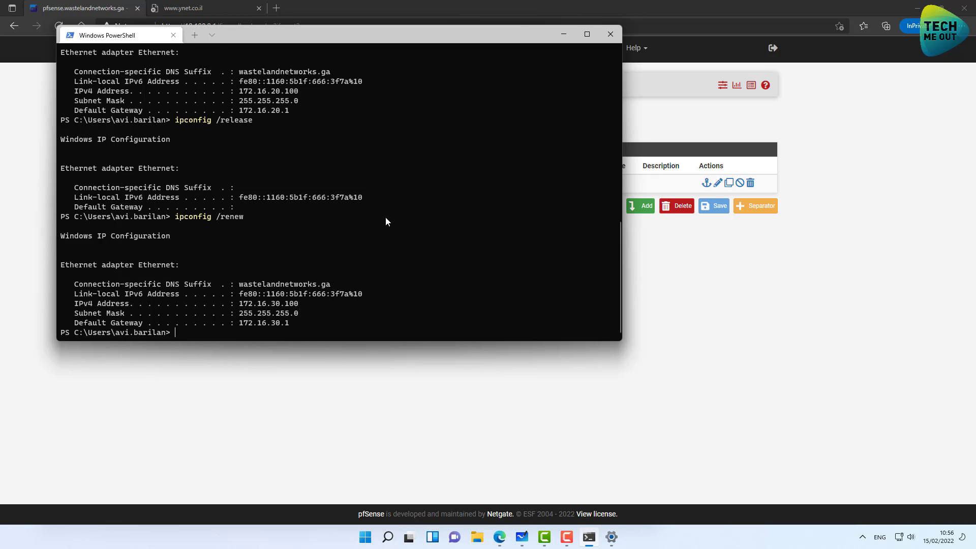
# Delete the pass rule on the SERVERS firewall tab and apply the change.
pyautogui.click(463, 380)
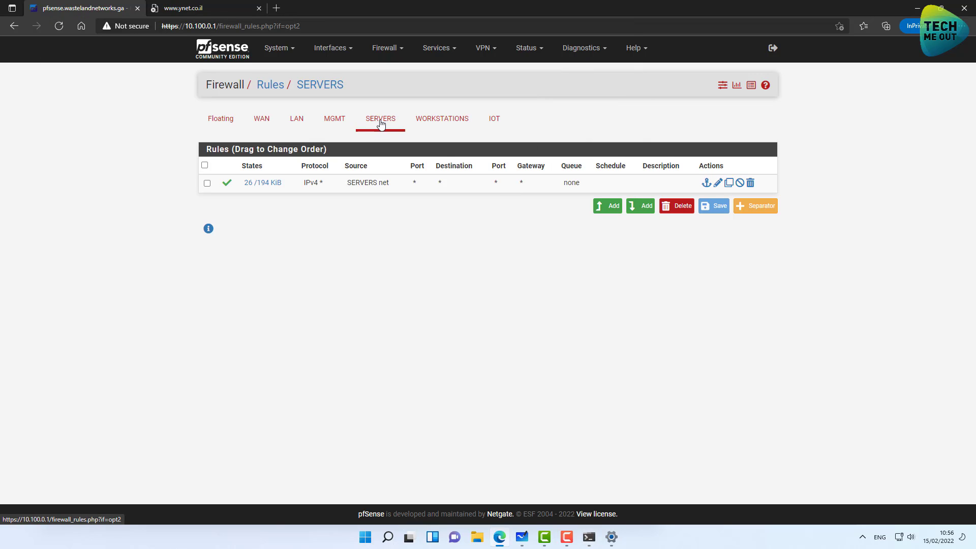
pyautogui.click(386, 48)
pyautogui.click(382, 100)
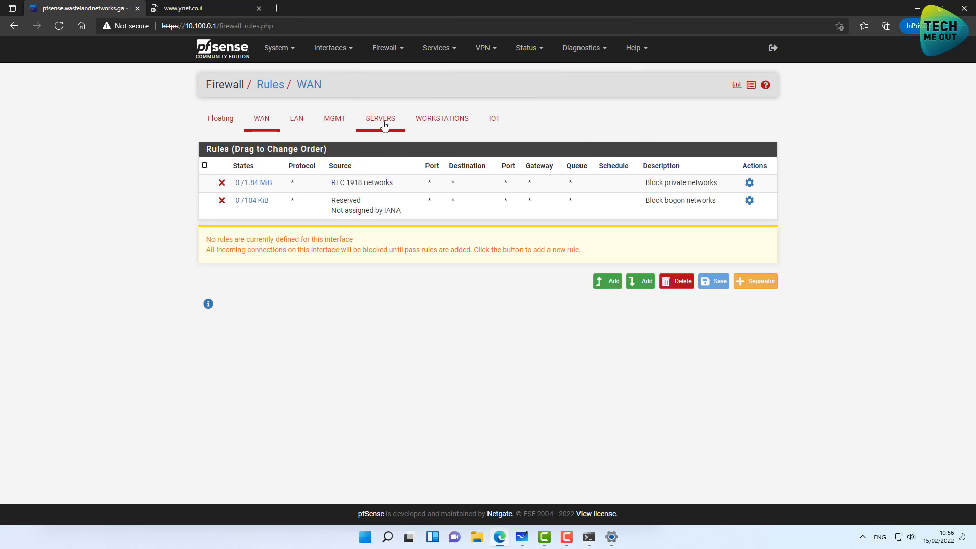
pyautogui.click(384, 124)
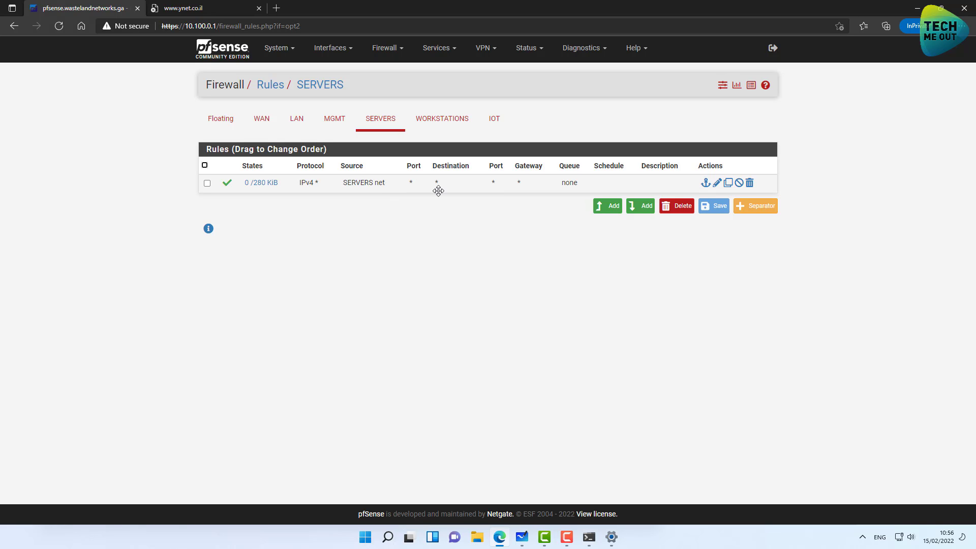
pyautogui.click(749, 182)
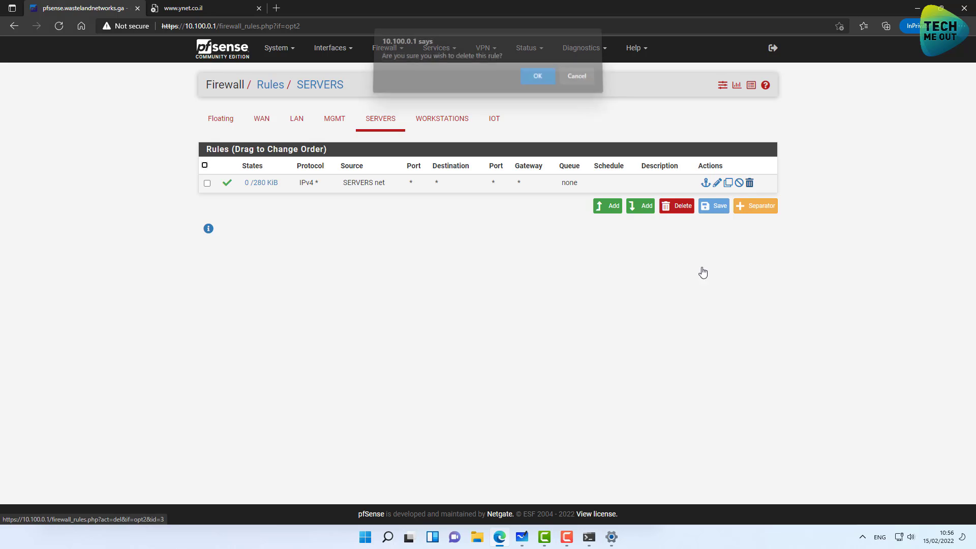
pyautogui.click(537, 83)
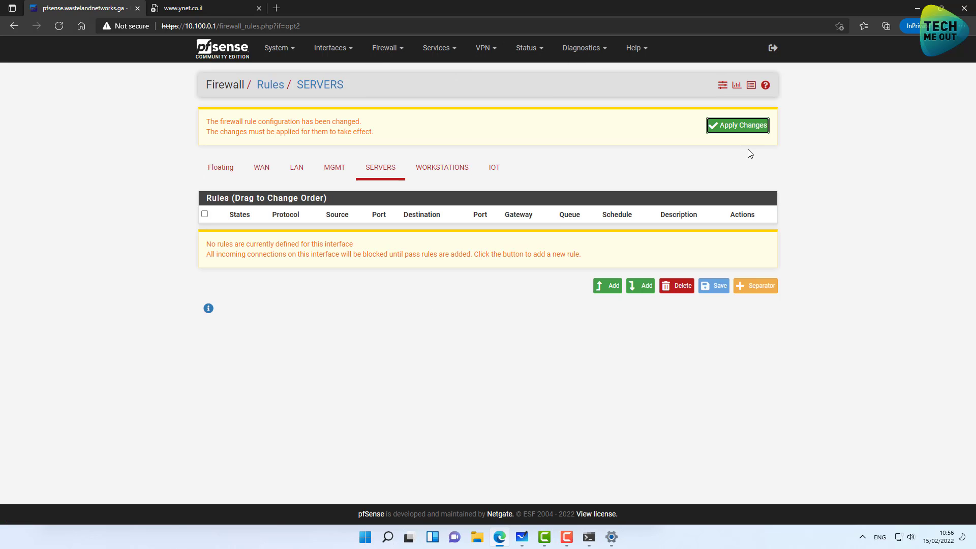
pyautogui.click(751, 131)
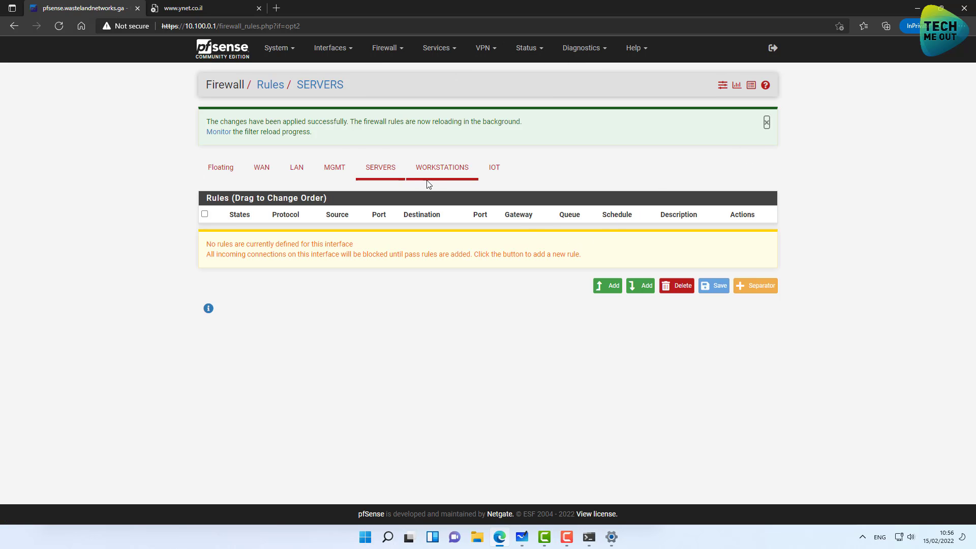
# Go to the Firewall > Aliases list.
pyautogui.click(331, 48)
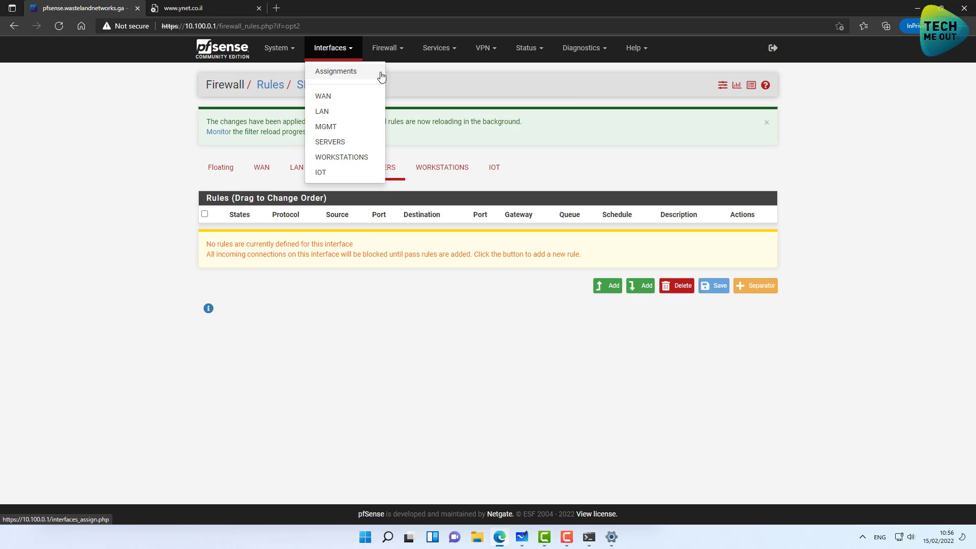
pyautogui.click(390, 59)
pyautogui.click(387, 72)
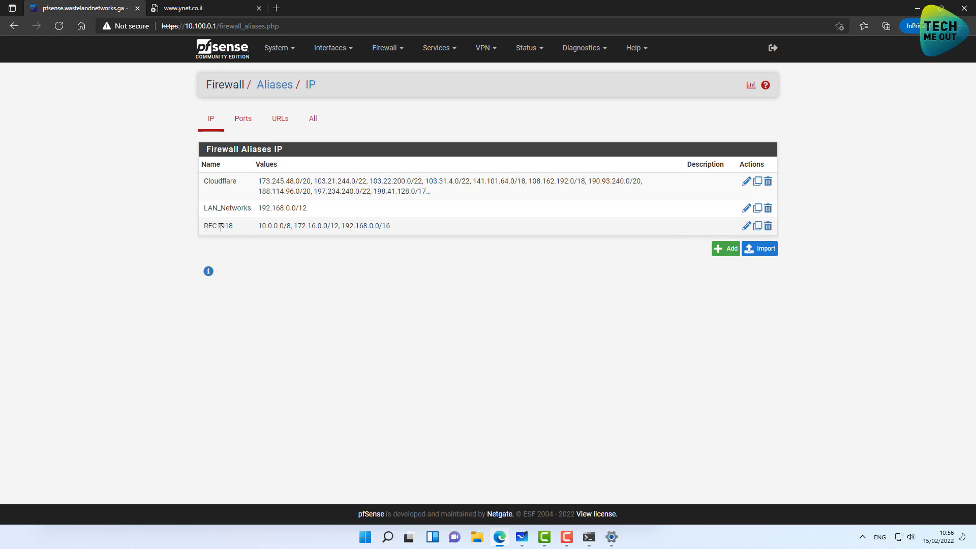
# Review the RFC1918 alias (10.0.0.0/8, 172.16.0.0/12, 192.168.0.0/16), then save and apply it.
pyautogui.moveTo(258, 227); pyautogui.dragTo(393, 228)
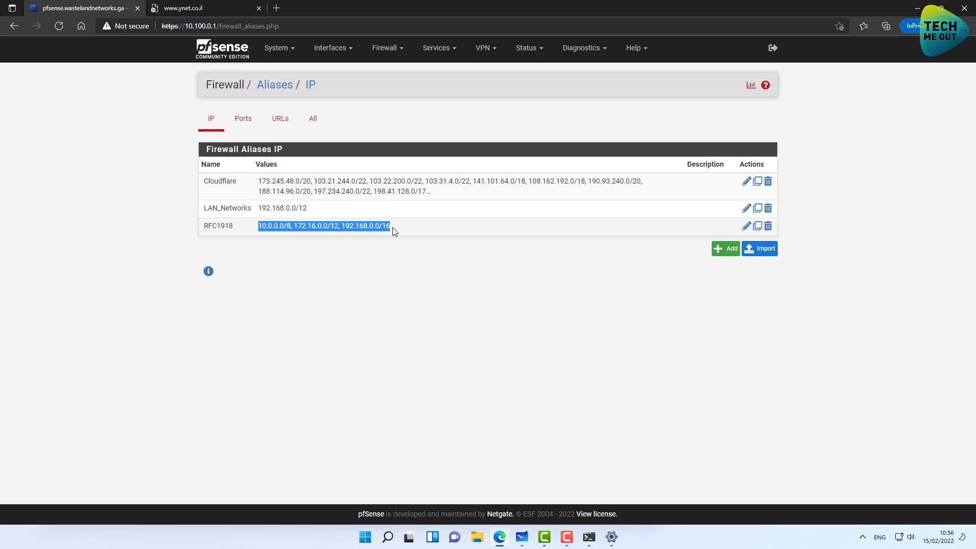
pyautogui.click(398, 232)
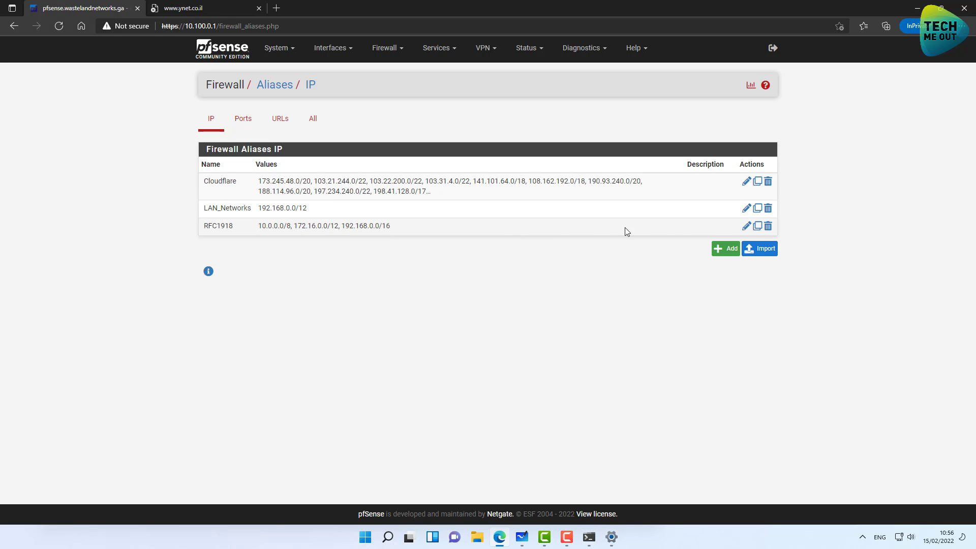
pyautogui.click(746, 227)
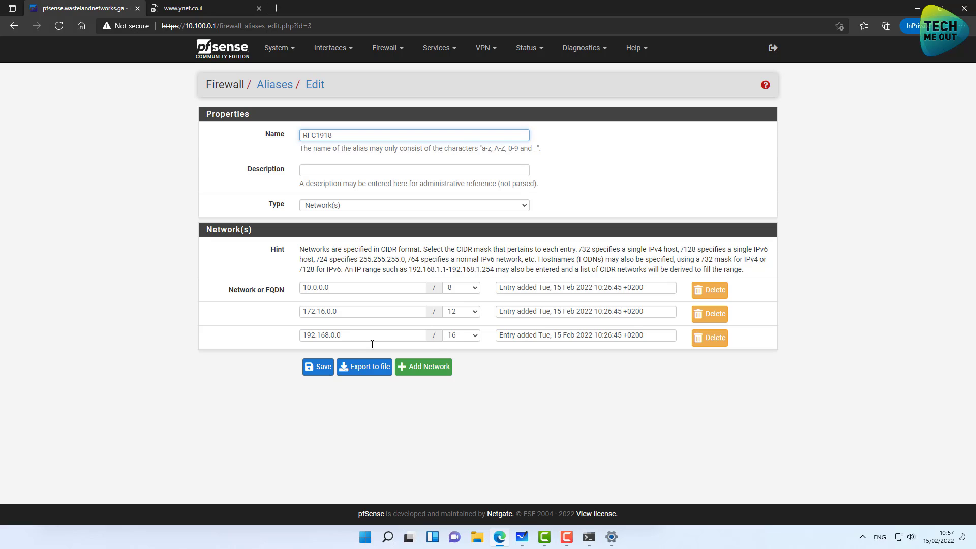
pyautogui.click(316, 373)
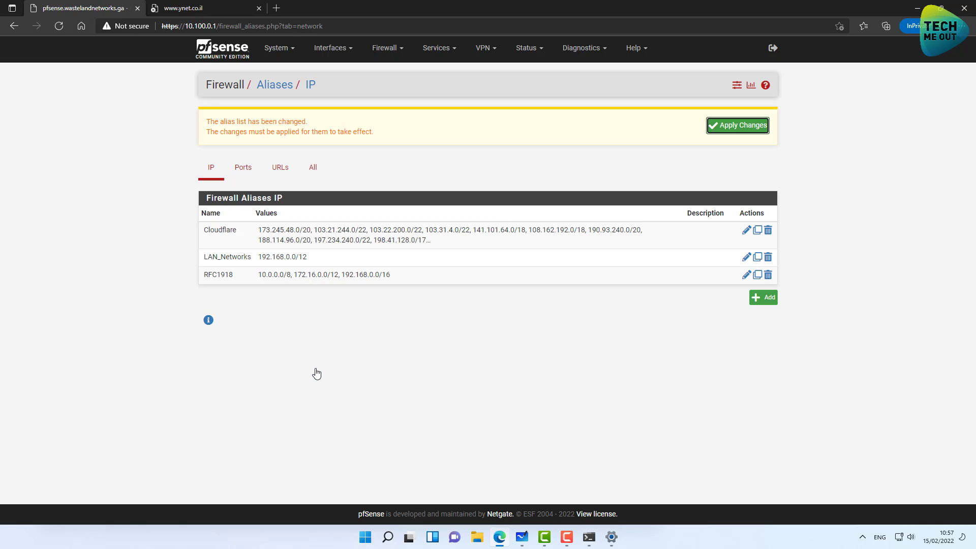
pyautogui.click(733, 131)
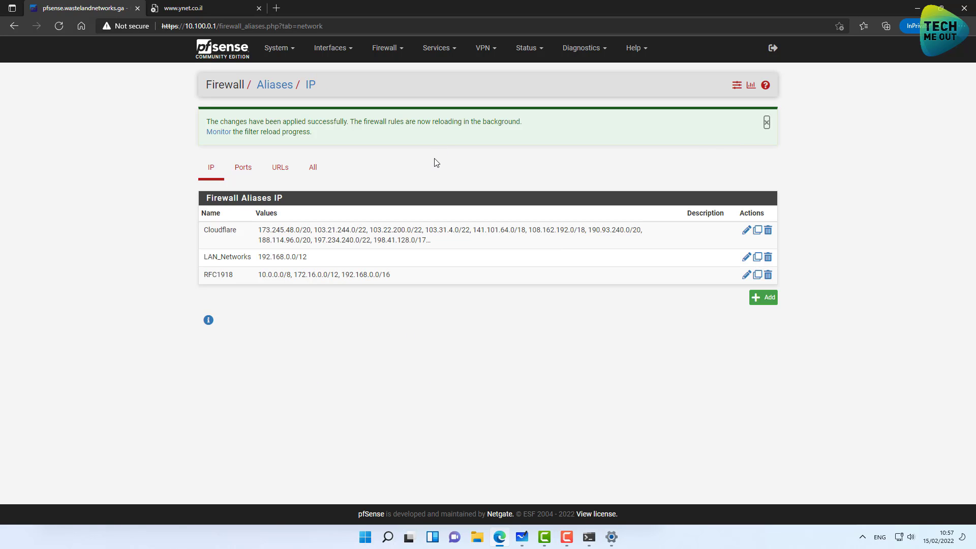
pyautogui.click(387, 47)
# Start a new top rule on the SERVERS interface with protocol Any and source SERVERS net.
pyautogui.click(390, 101)
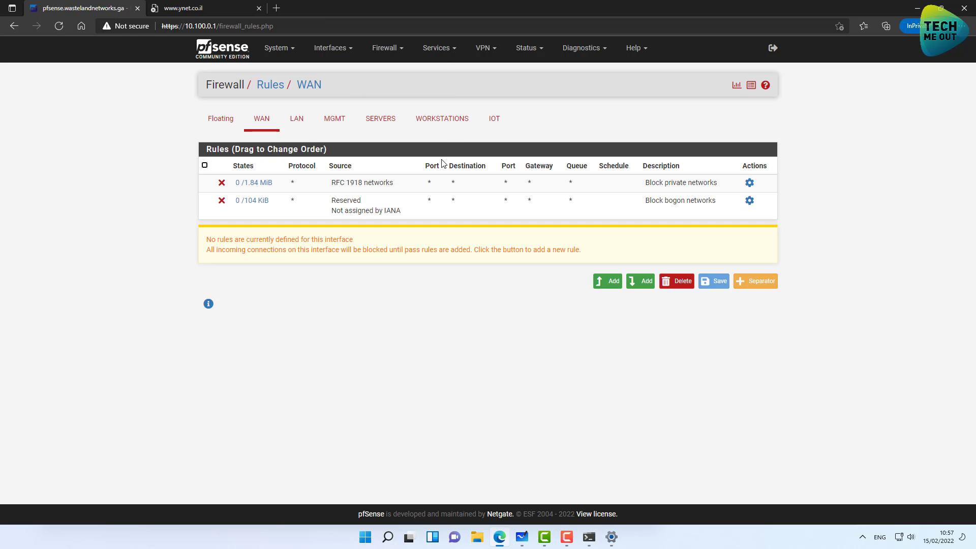
pyautogui.click(386, 120)
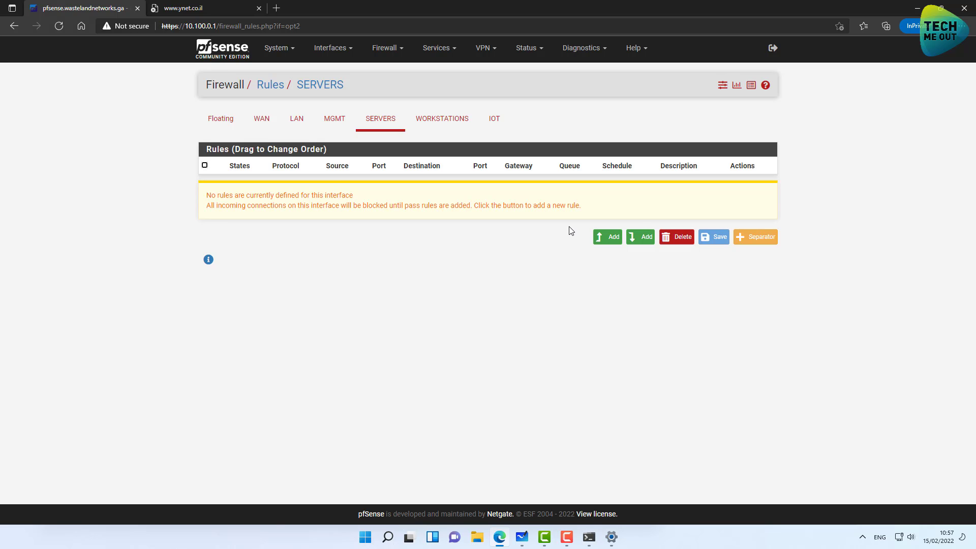
pyautogui.click(604, 241)
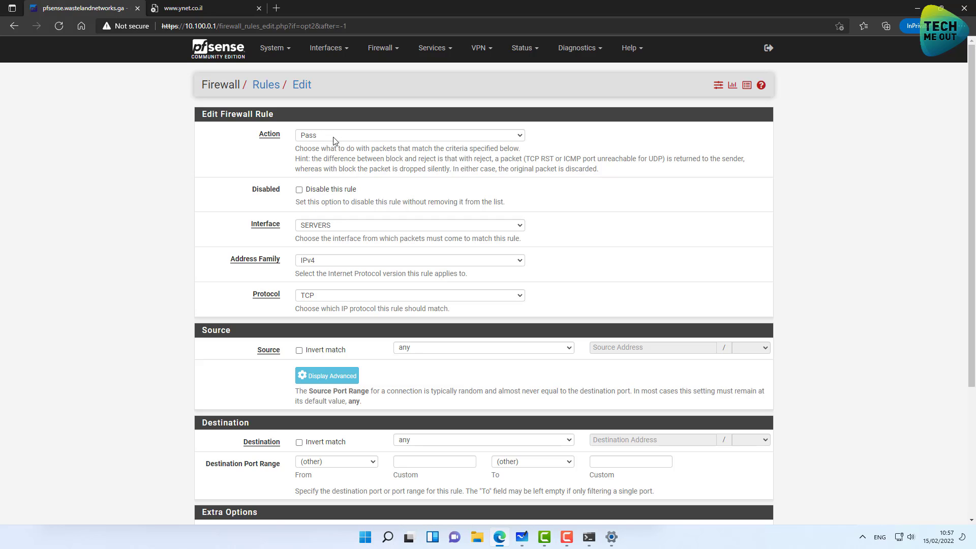
pyautogui.click(316, 295)
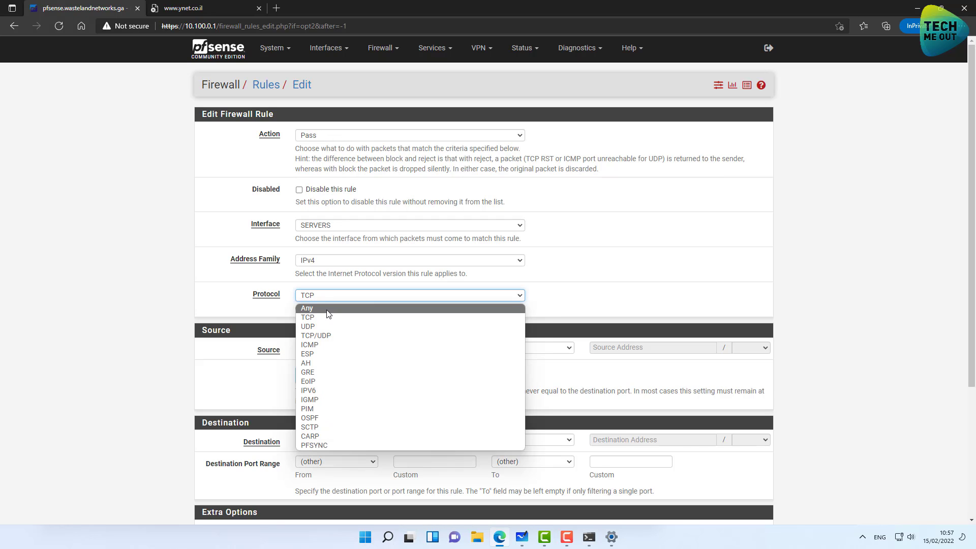
pyautogui.click(327, 310)
pyautogui.click(435, 348)
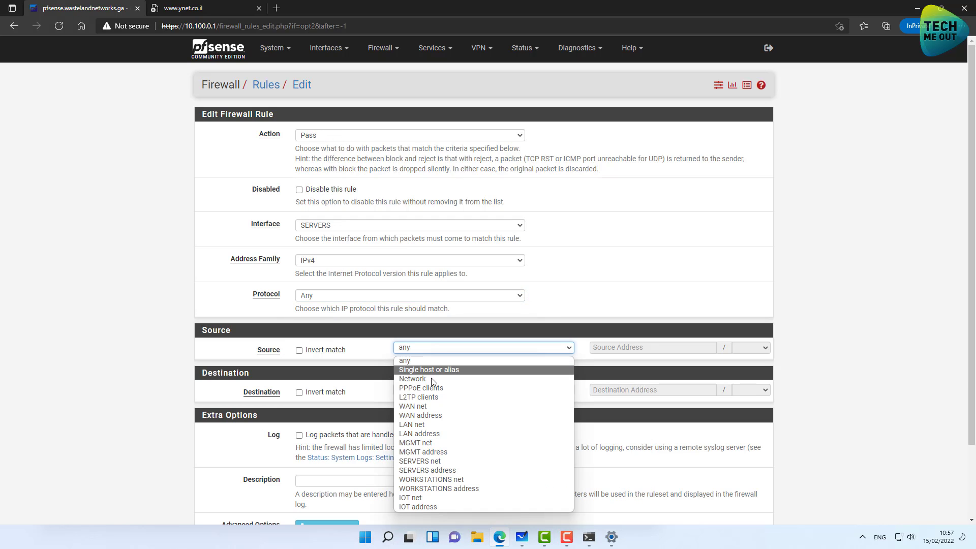
pyautogui.click(431, 461)
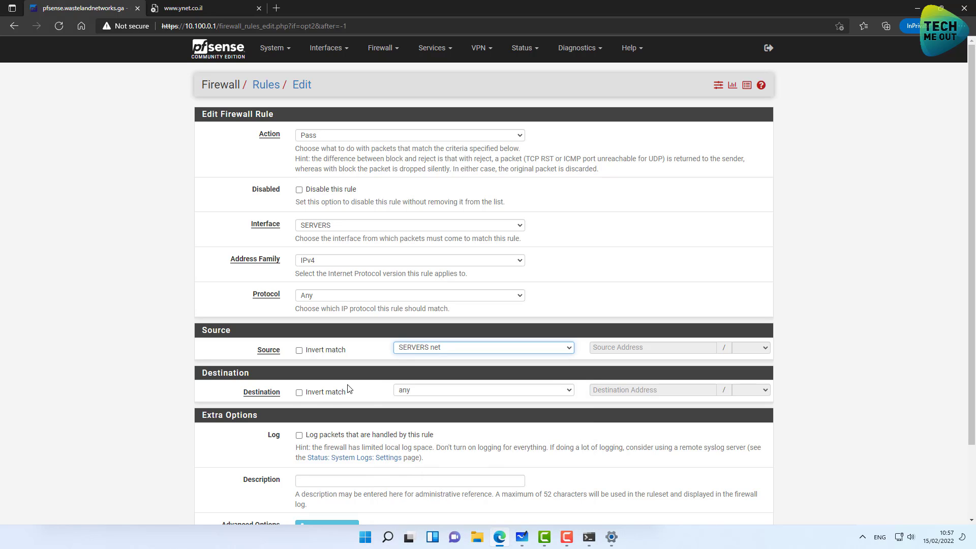
# Set the destination to the inverted RFC1918 alias and save the rule.
pyautogui.click(299, 393)
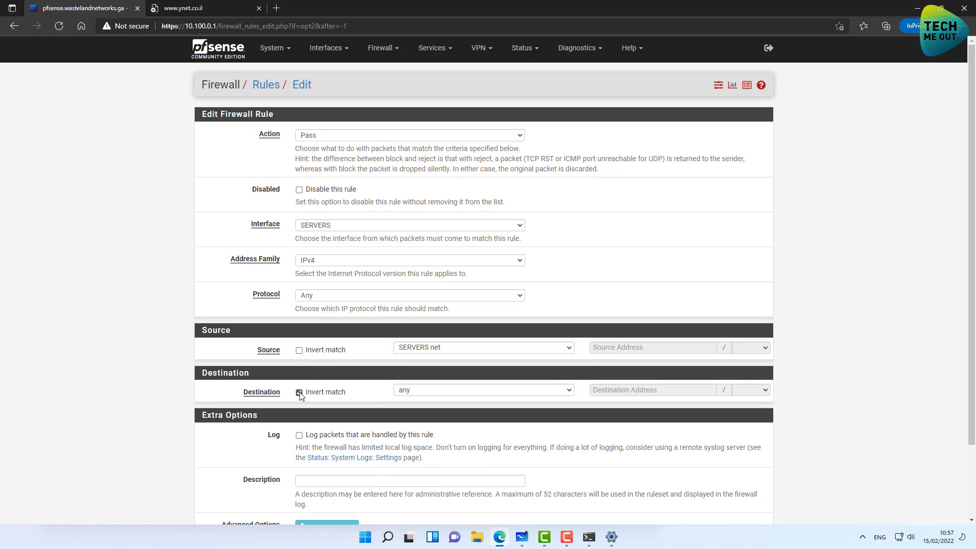
pyautogui.click(458, 390)
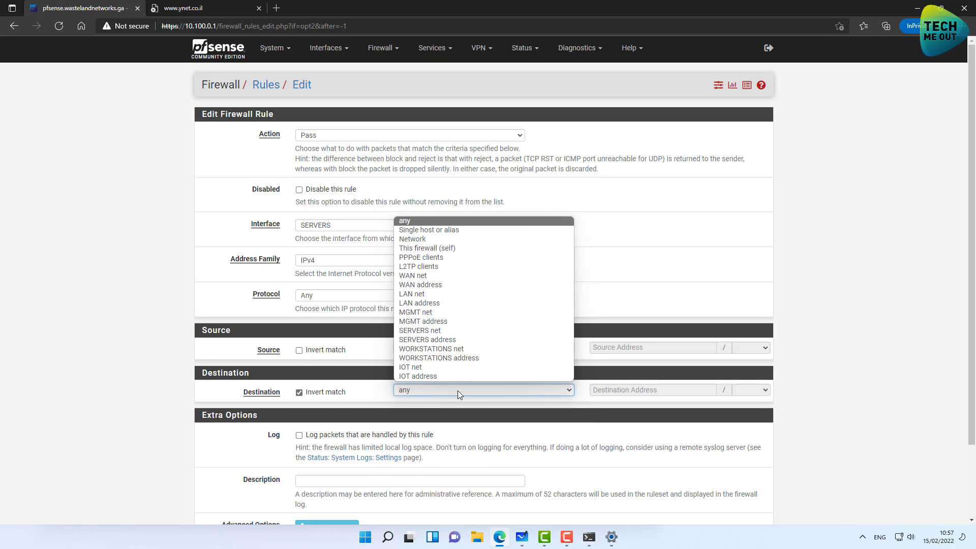
pyautogui.click(447, 232)
pyautogui.click(605, 390)
pyautogui.write('rfc')
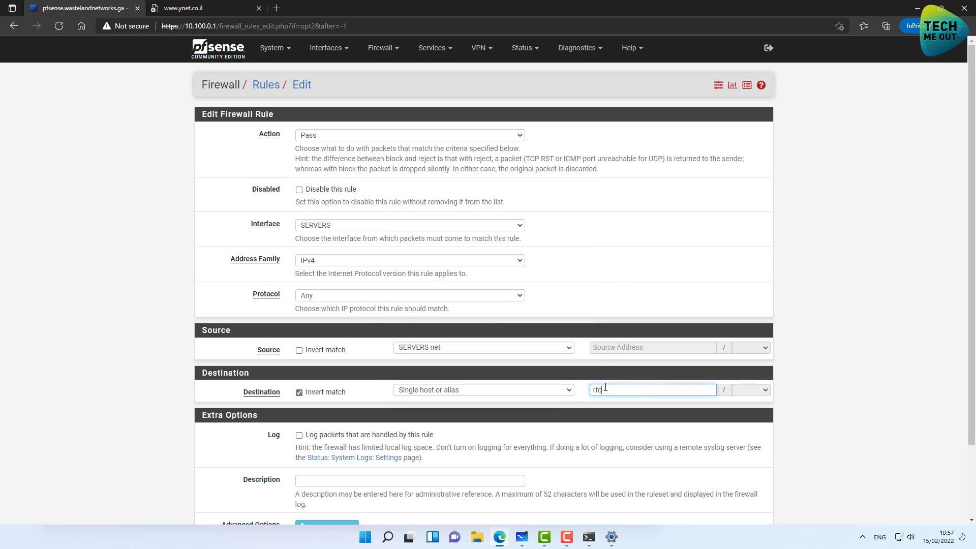
pyautogui.click(608, 403)
pyautogui.scroll(-2, 609, 404)
pyautogui.click(311, 472)
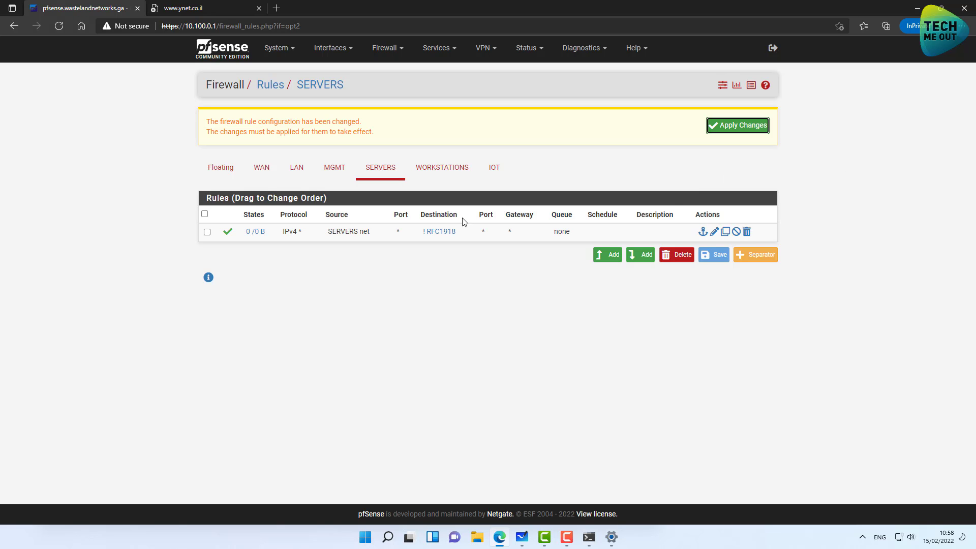
pyautogui.moveTo(453, 234)
# Add a bottom rule that blocks Any protocol from SERVERS net.
pyautogui.click(640, 256)
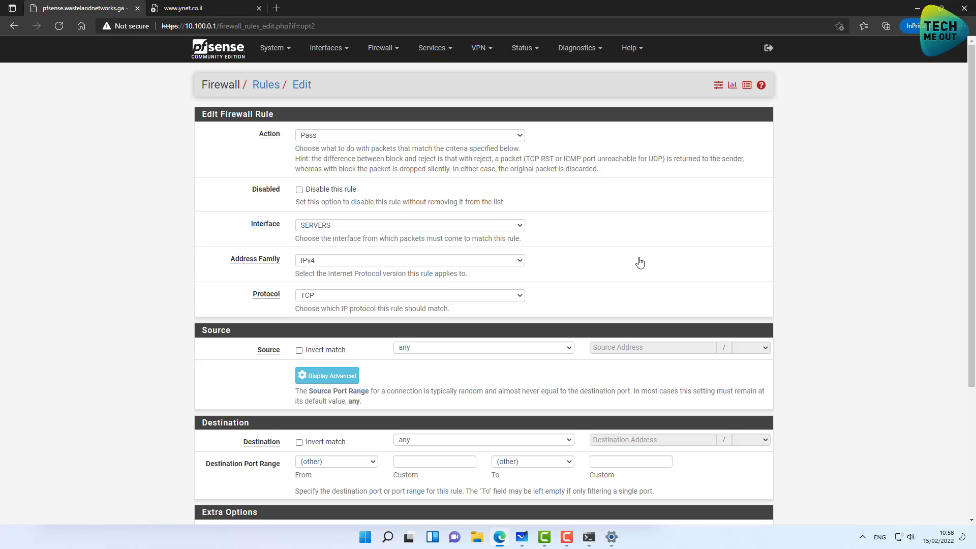
pyautogui.click(334, 134)
pyautogui.click(323, 155)
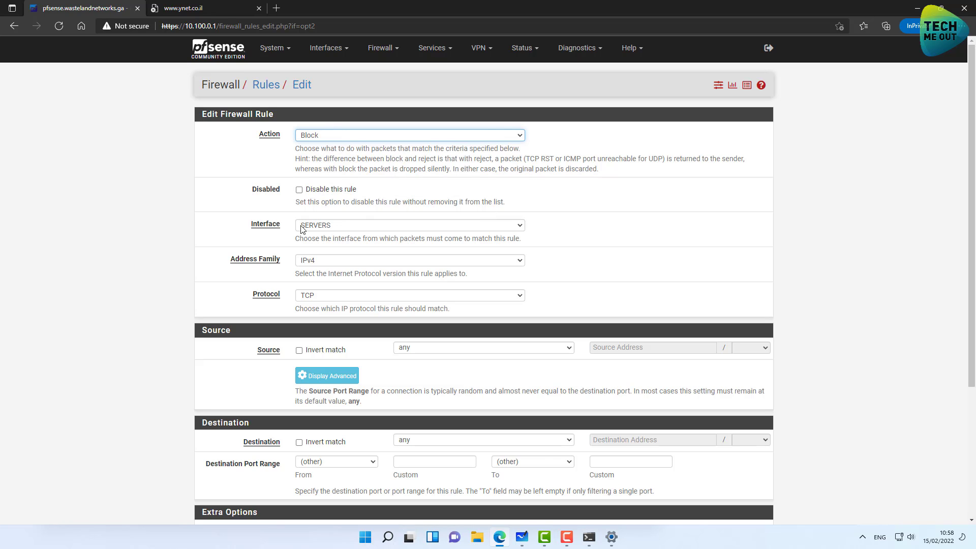
pyautogui.click(313, 295)
pyautogui.click(315, 306)
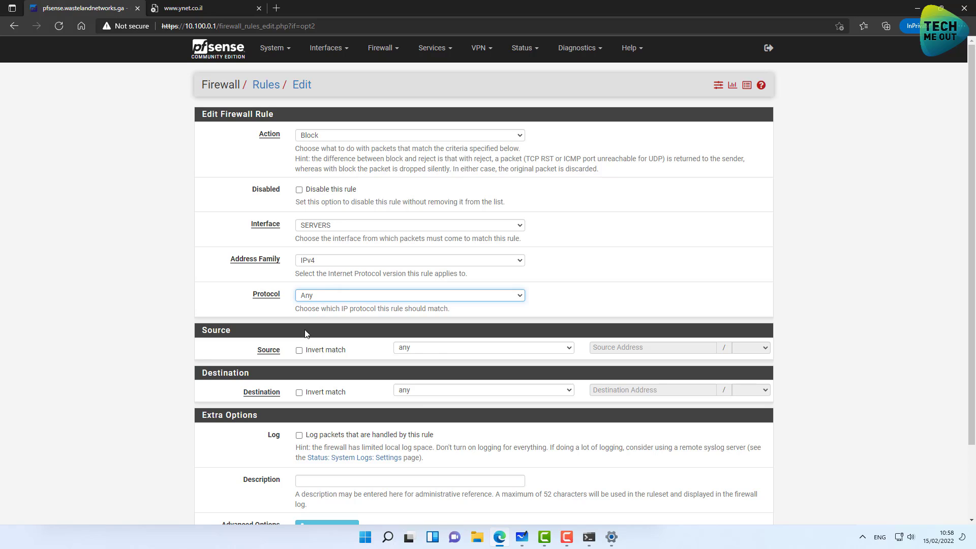
pyautogui.click(435, 350)
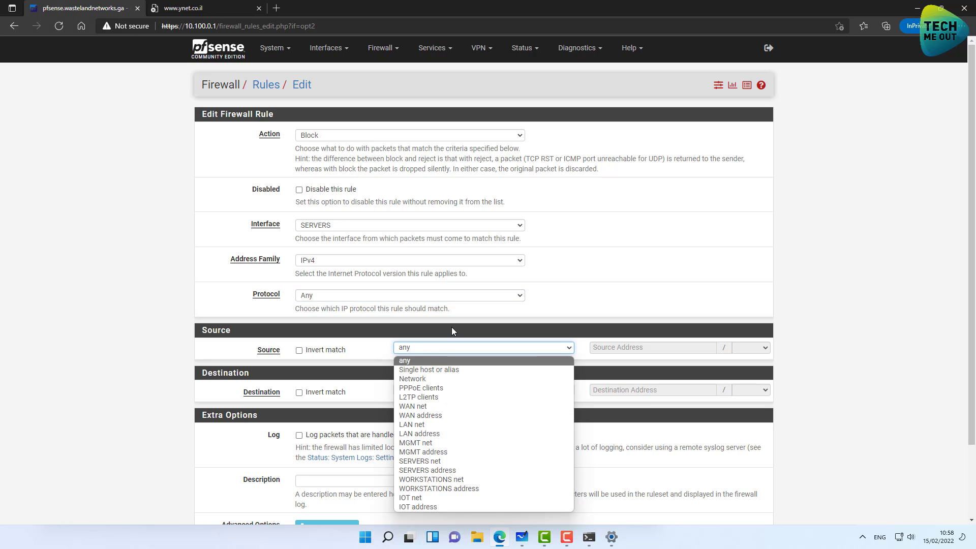
pyautogui.click(441, 461)
# Set the destination to IOT net, save the rule and apply the changes.
pyautogui.click(423, 391)
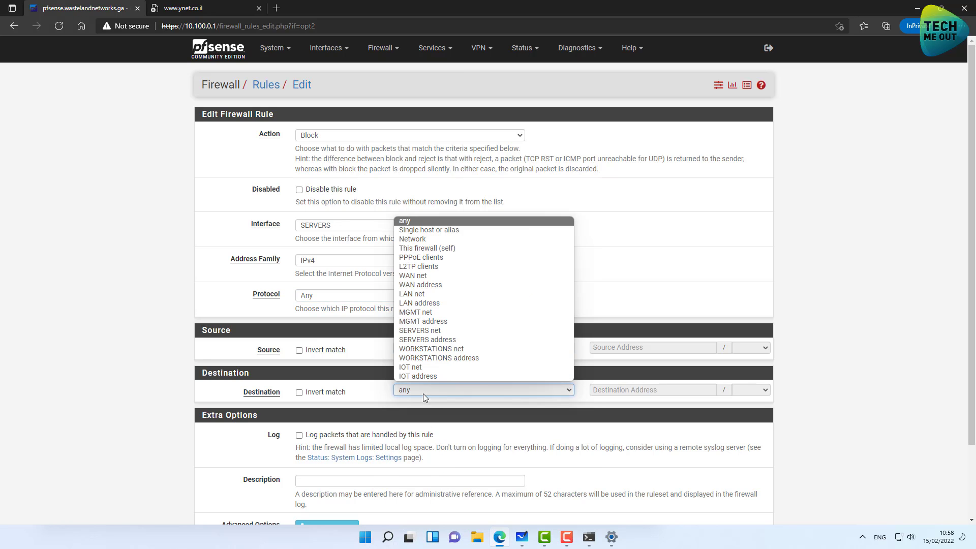
pyautogui.click(419, 367)
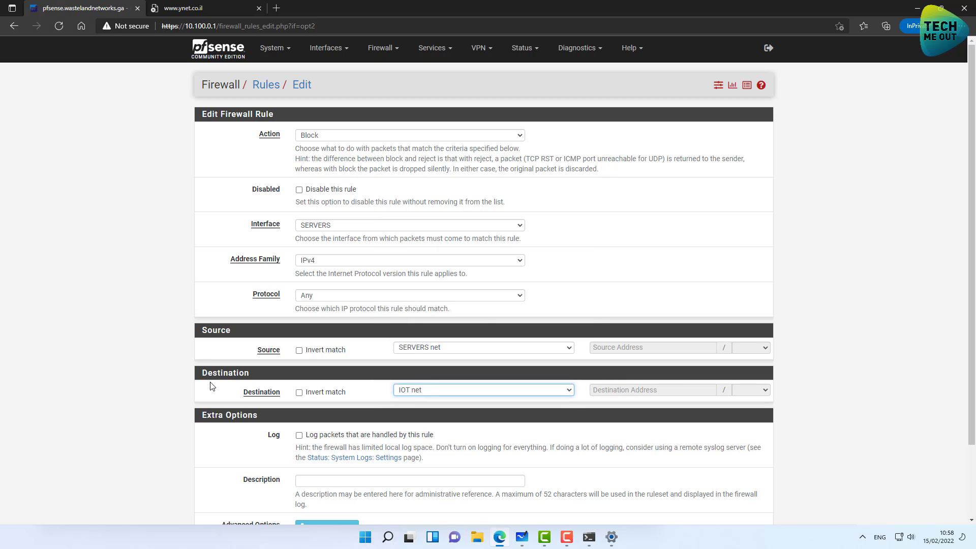
pyautogui.scroll(-2, 212, 387)
pyautogui.click(312, 473)
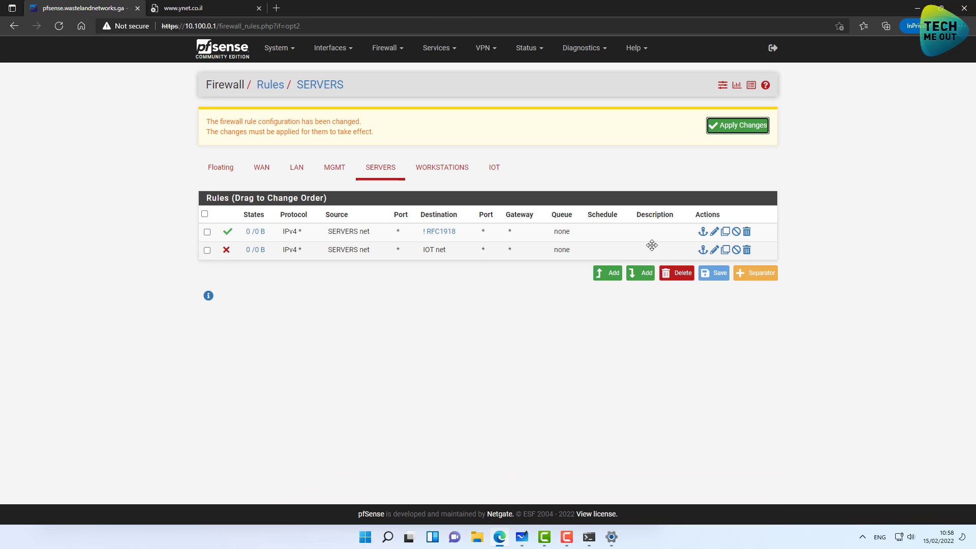
pyautogui.click(732, 129)
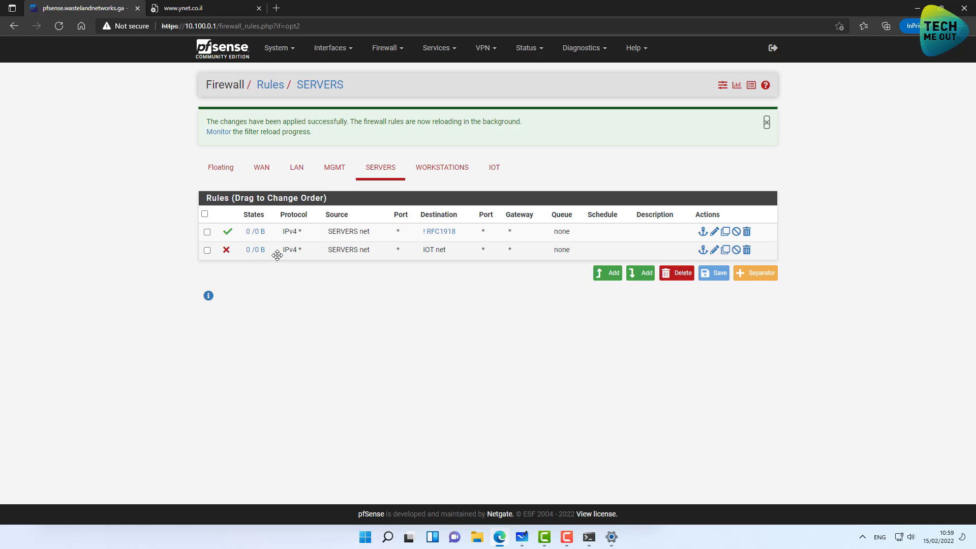
# Drag the IOT net block rule above the RFC1918 pass rule, save the order and apply.
pyautogui.moveTo(277, 255); pyautogui.dragTo(278, 232)
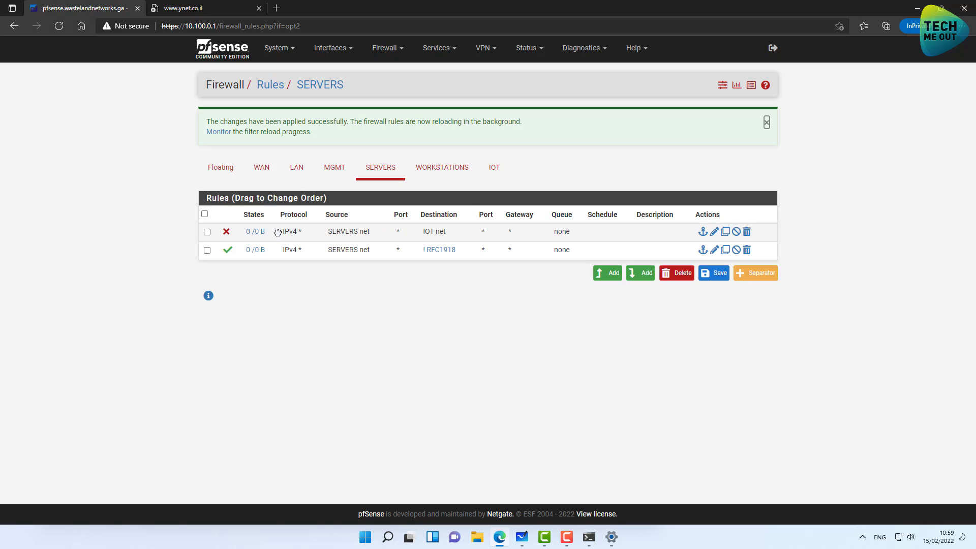
pyautogui.click(714, 274)
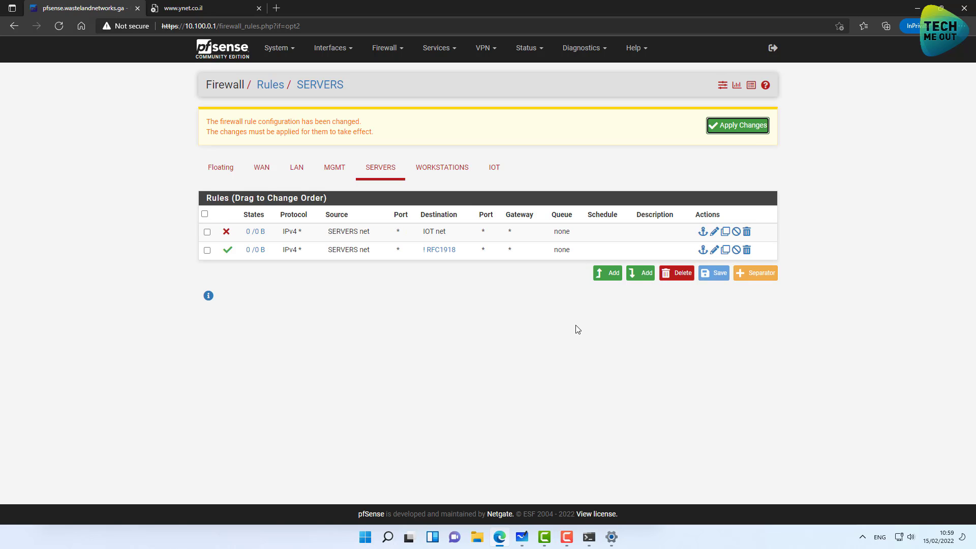
pyautogui.click(758, 126)
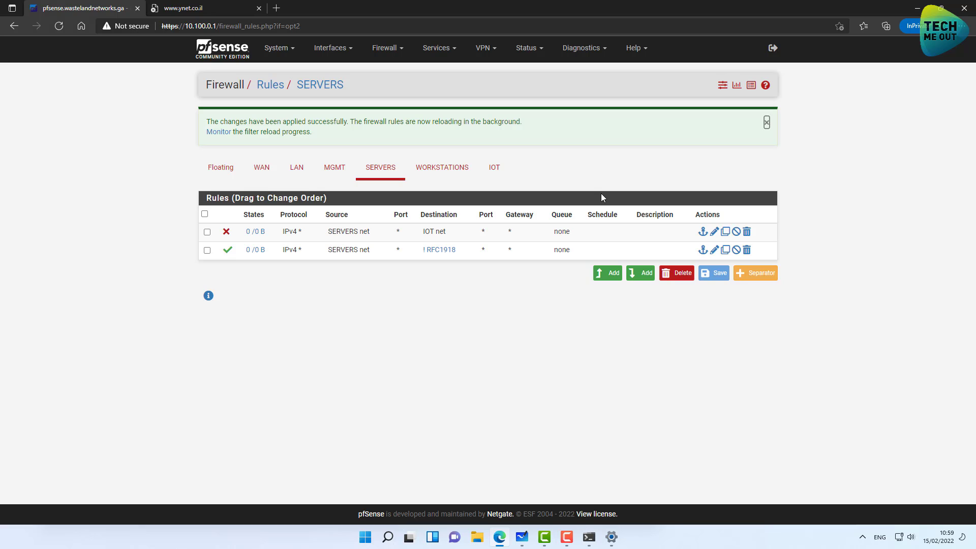
# Start a new top rule with action Pass, protocol Any and source SERVERS net.
pyautogui.click(611, 275)
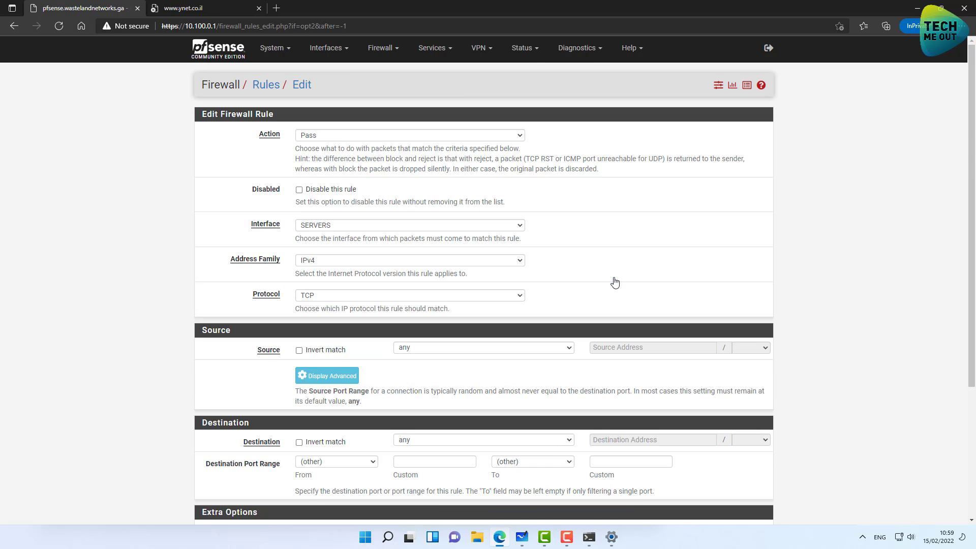
pyautogui.click(372, 136)
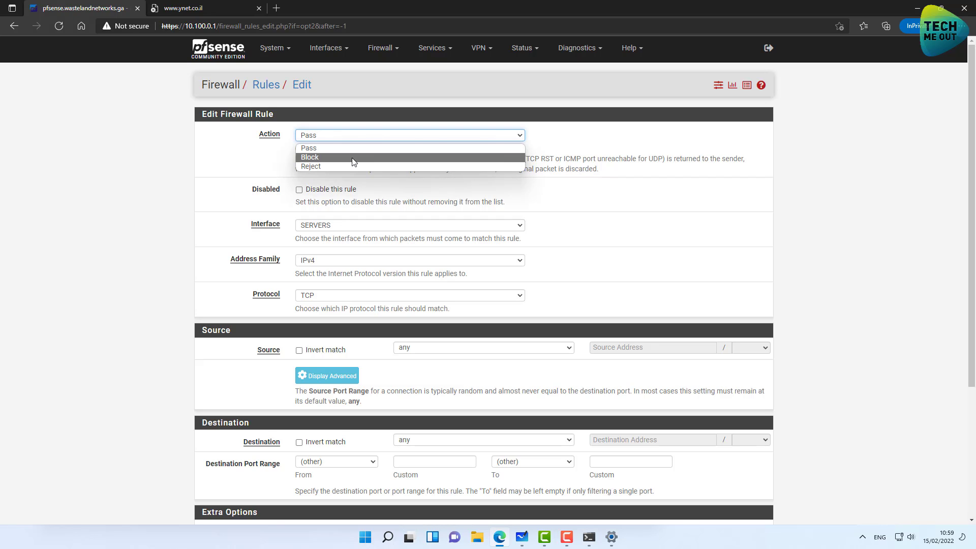
pyautogui.click(355, 155)
pyautogui.click(306, 296)
pyautogui.click(307, 307)
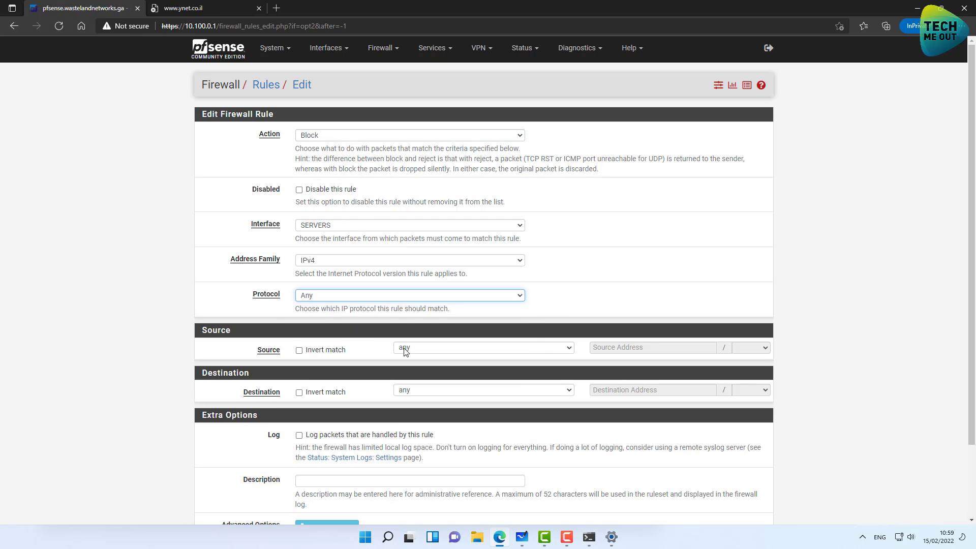
pyautogui.click(423, 348)
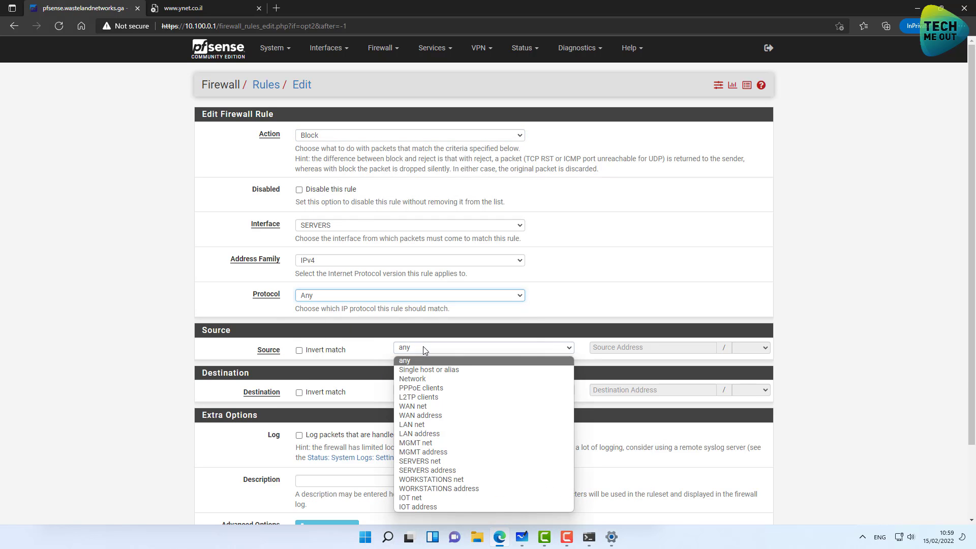
pyautogui.click(446, 460)
pyautogui.click(430, 392)
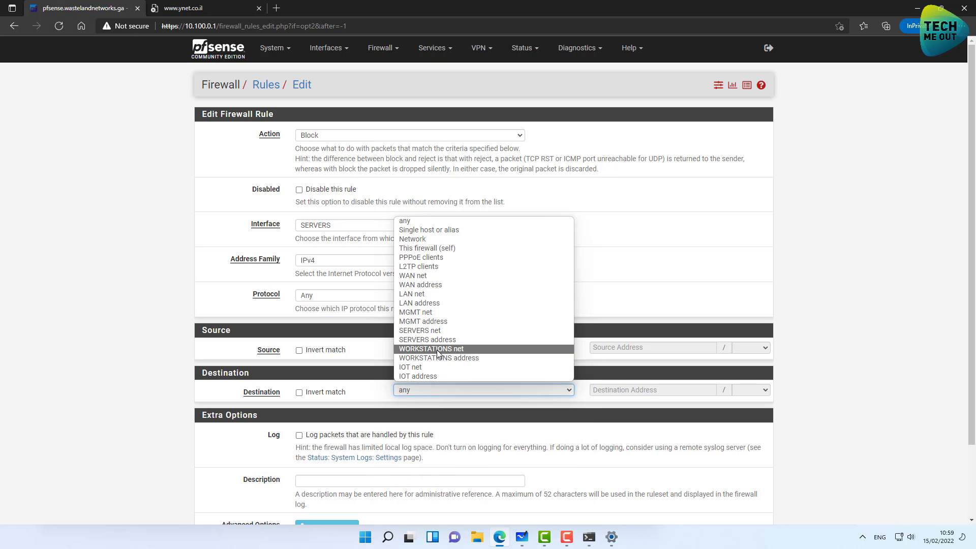
pyautogui.click(342, 144)
pyautogui.click(328, 134)
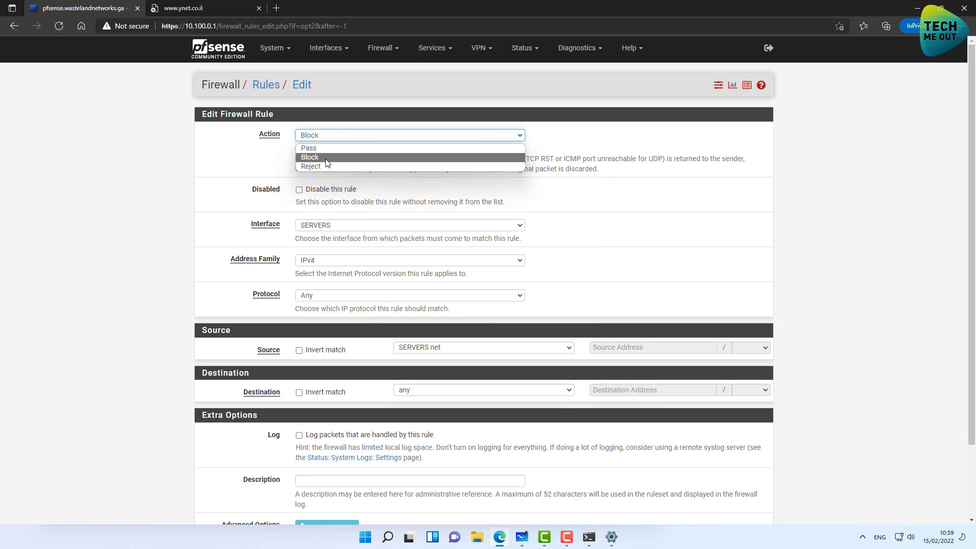
pyautogui.click(358, 148)
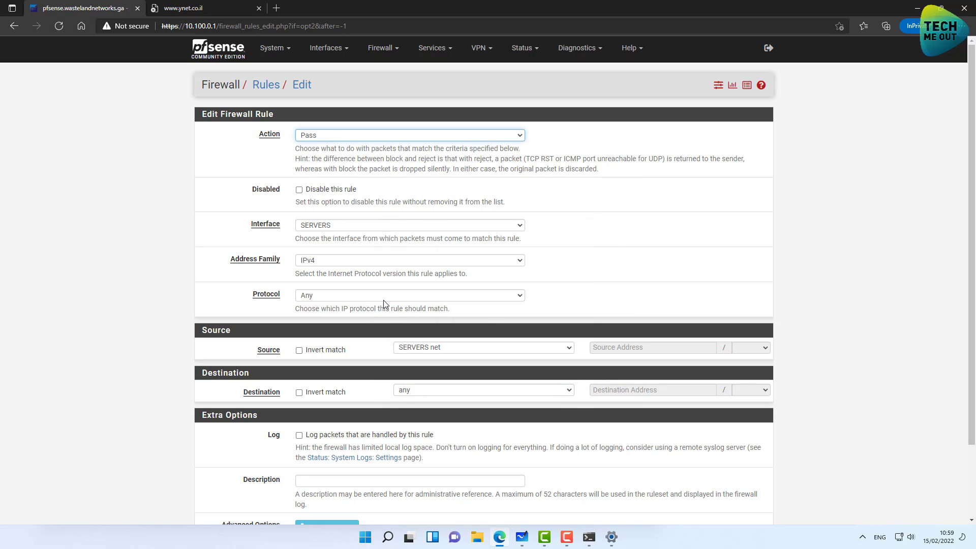
# Set the destination to WORKSTATIONS net, then save and apply the rule.
pyautogui.click(418, 389)
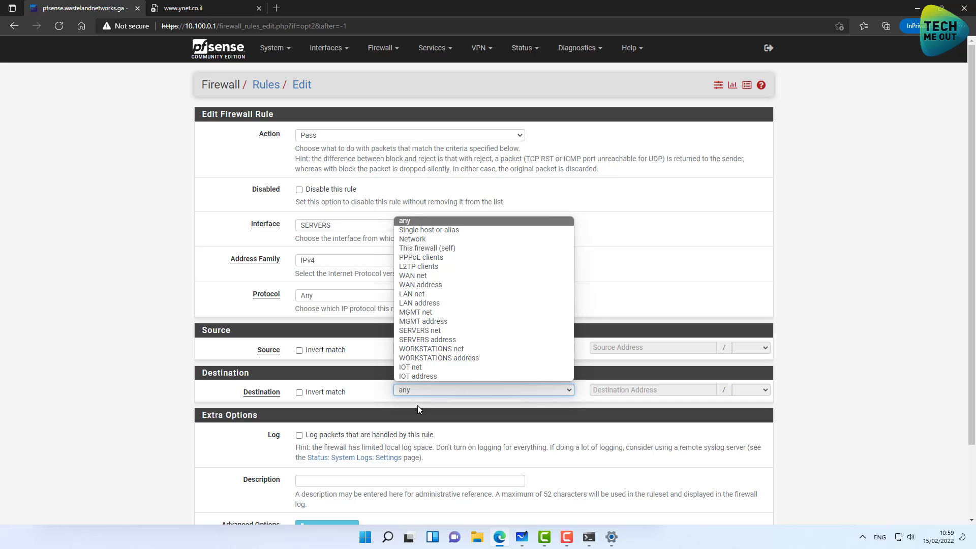
pyautogui.click(433, 359)
pyautogui.scroll(-2, 275, 497)
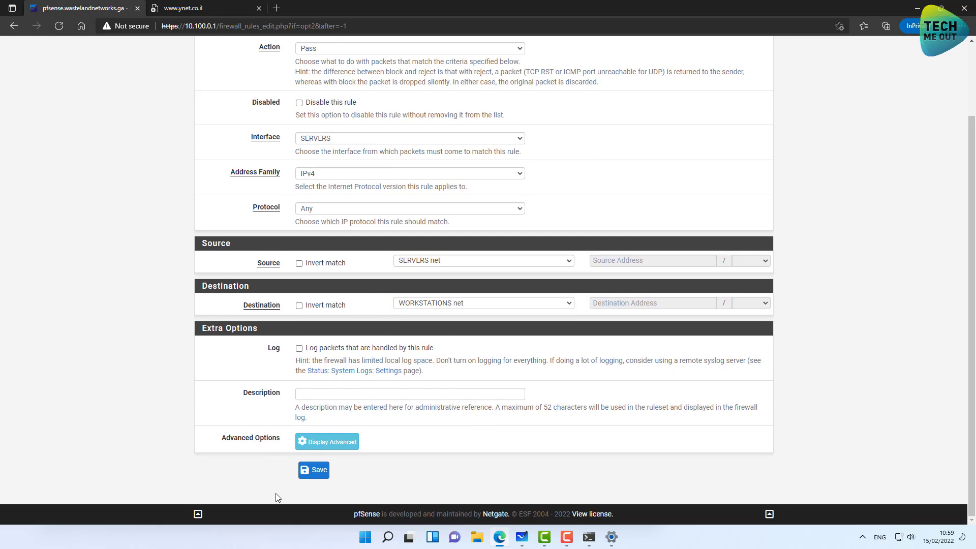
pyautogui.click(308, 475)
pyautogui.click(738, 125)
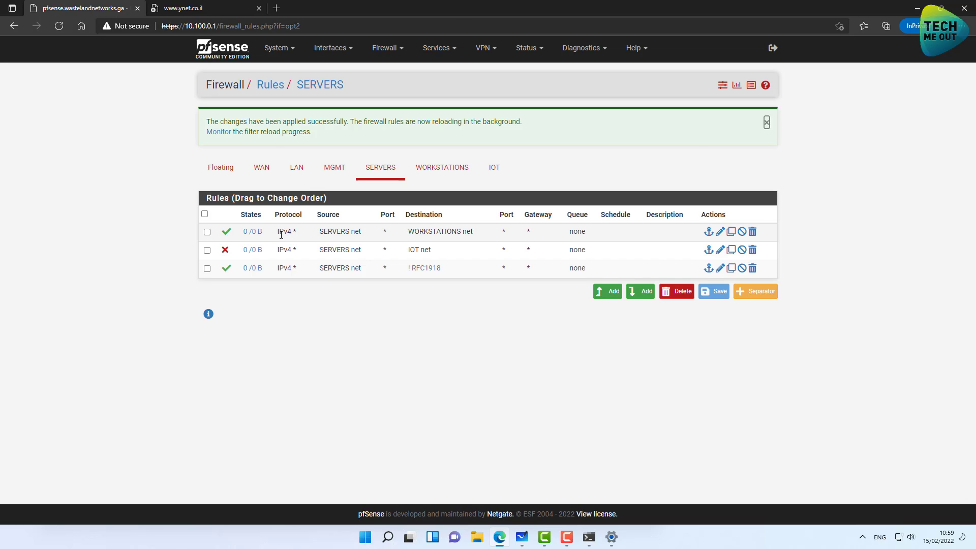
# Move the WORKSTATIONS rule below the IOT net block rule, save the order and apply.
pyautogui.moveTo(285, 231); pyautogui.dragTo(301, 272)
pyautogui.click(730, 298)
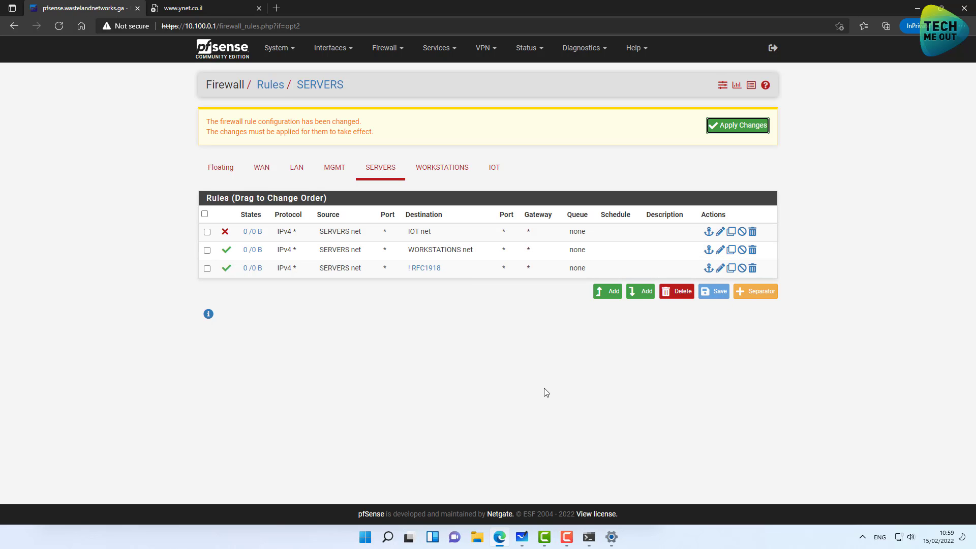
pyautogui.click(737, 125)
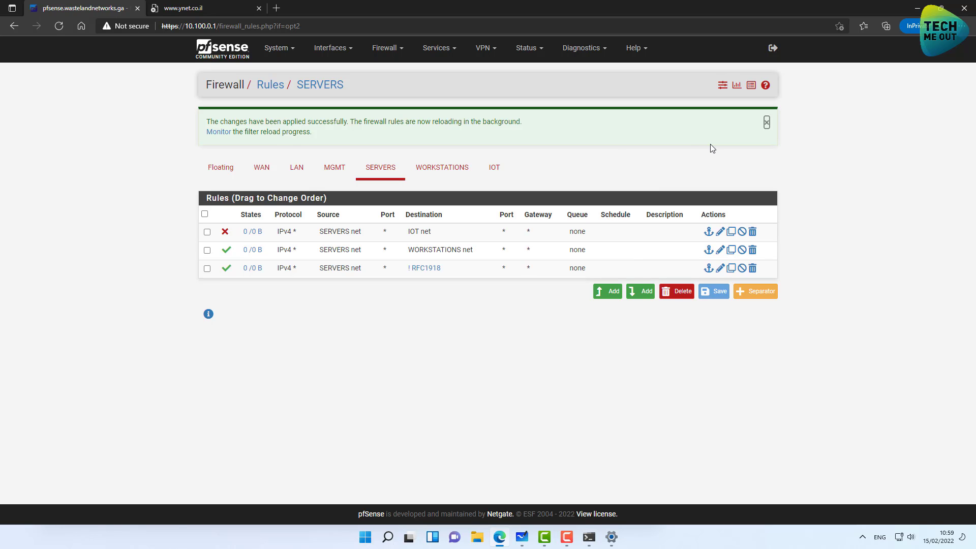